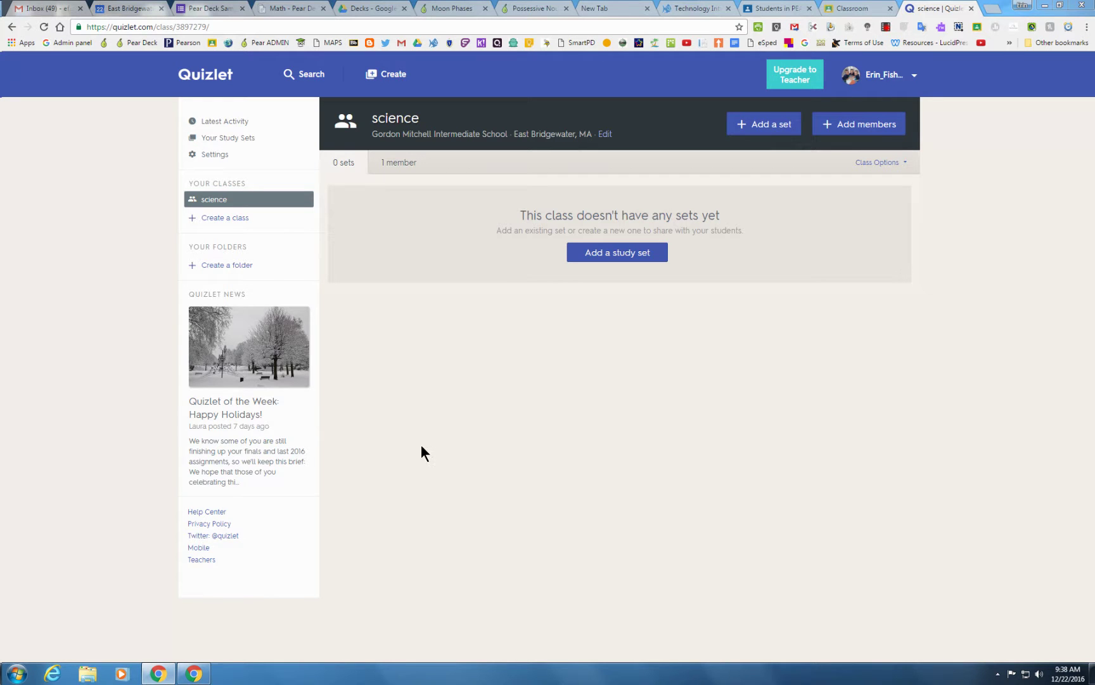
Start a new study set and look over its five blank term and definition rows
left_click(373, 77)
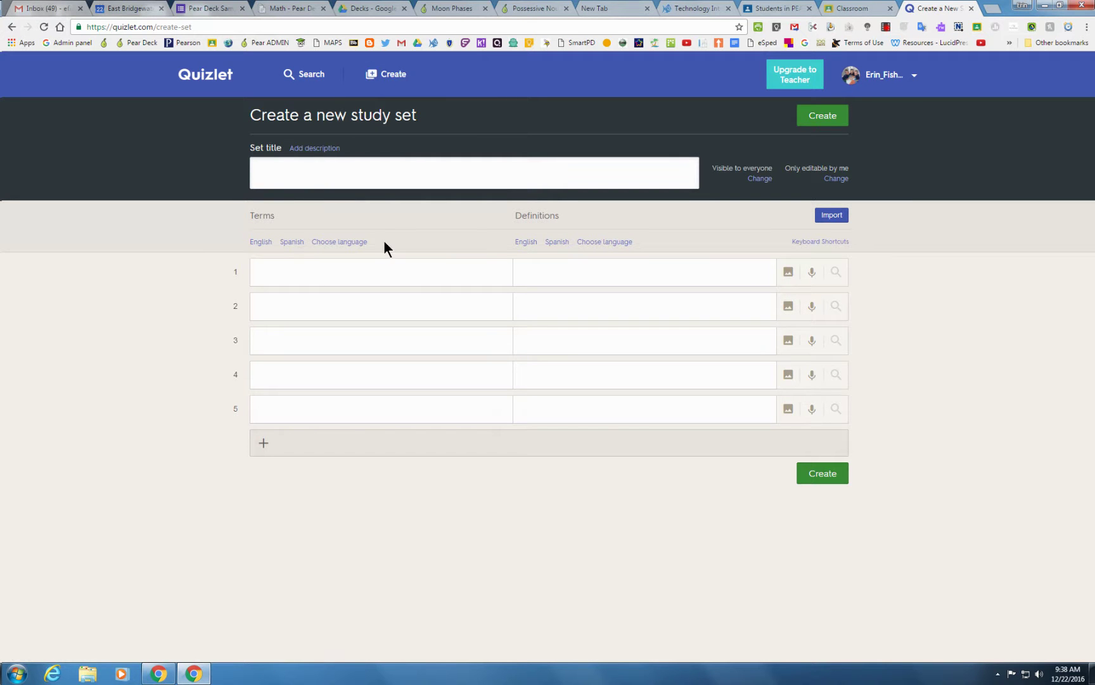
left_click(312, 272)
left_click(309, 307)
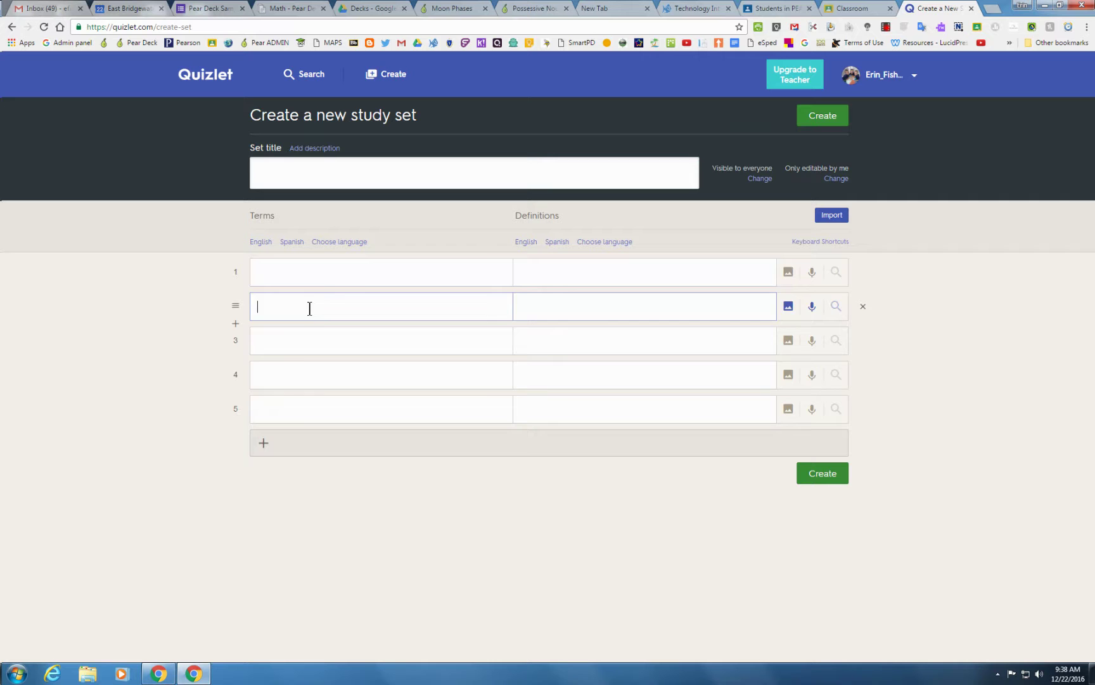
left_click(305, 350)
left_click(304, 381)
left_click(303, 410)
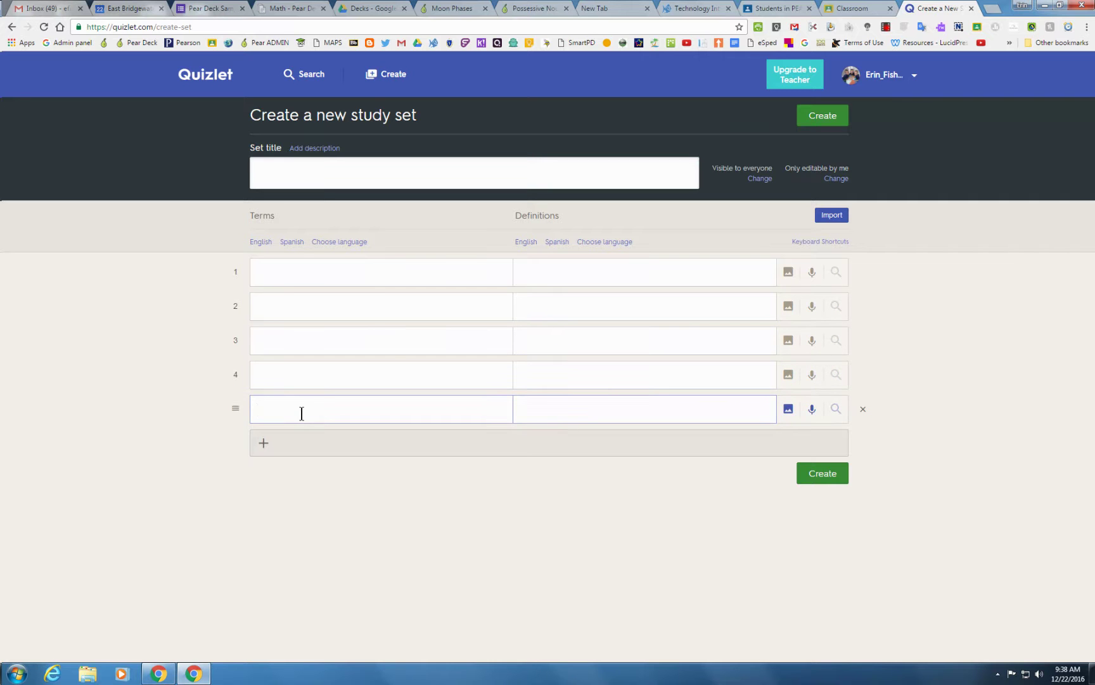
left_click(343, 273)
left_click(342, 317)
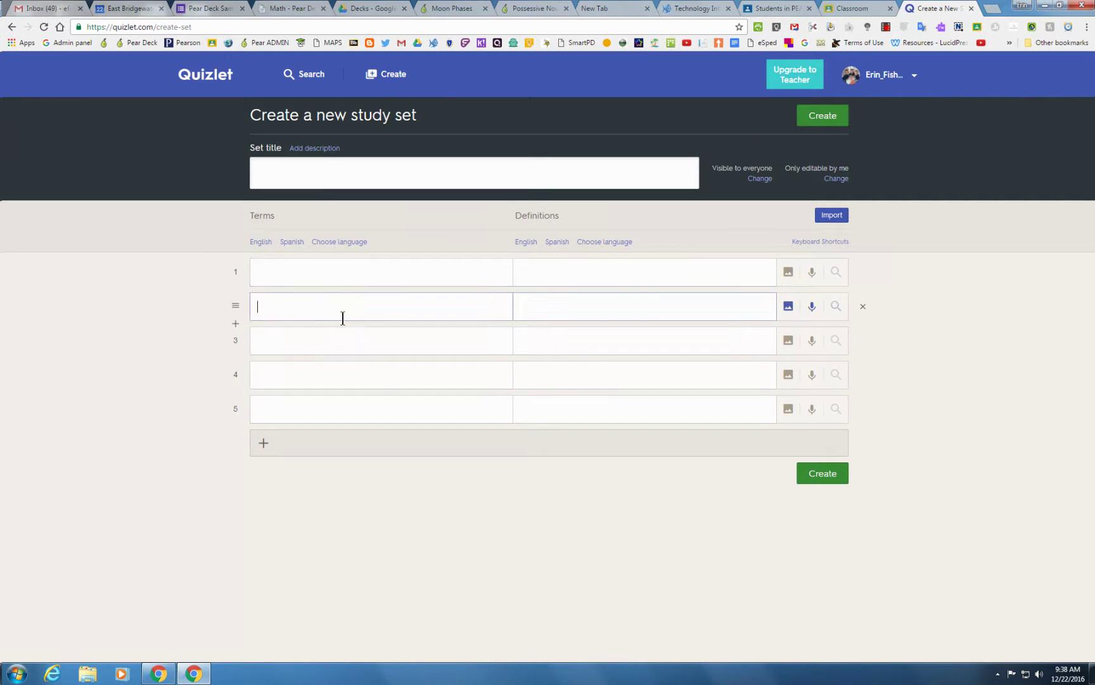
left_click(335, 349)
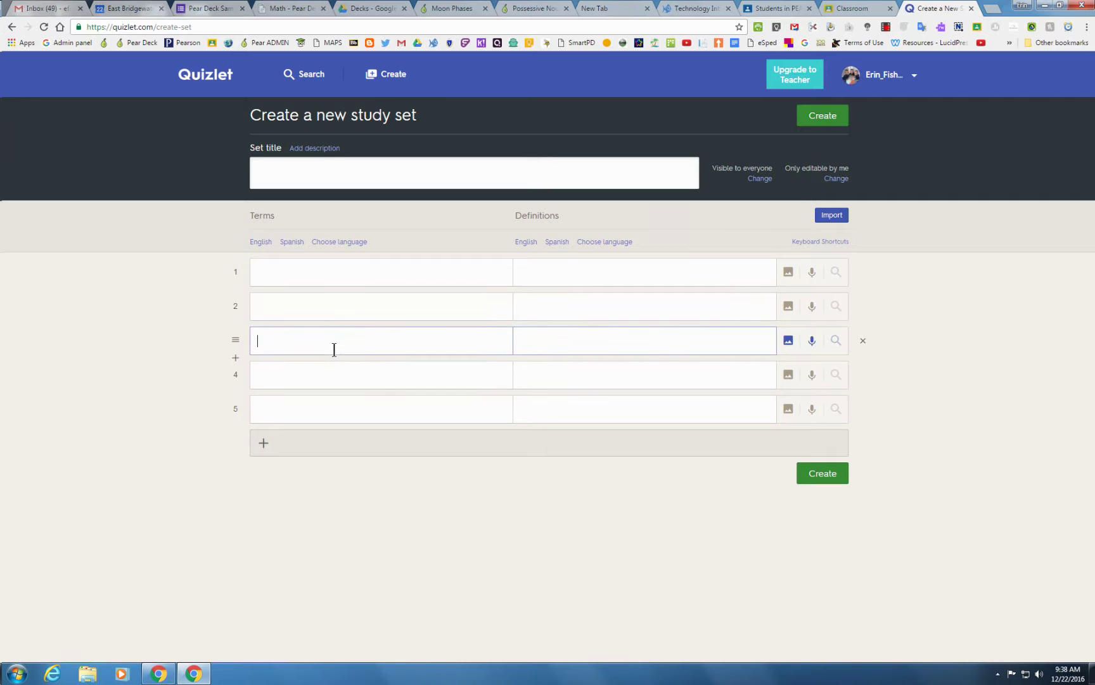
left_click(593, 277)
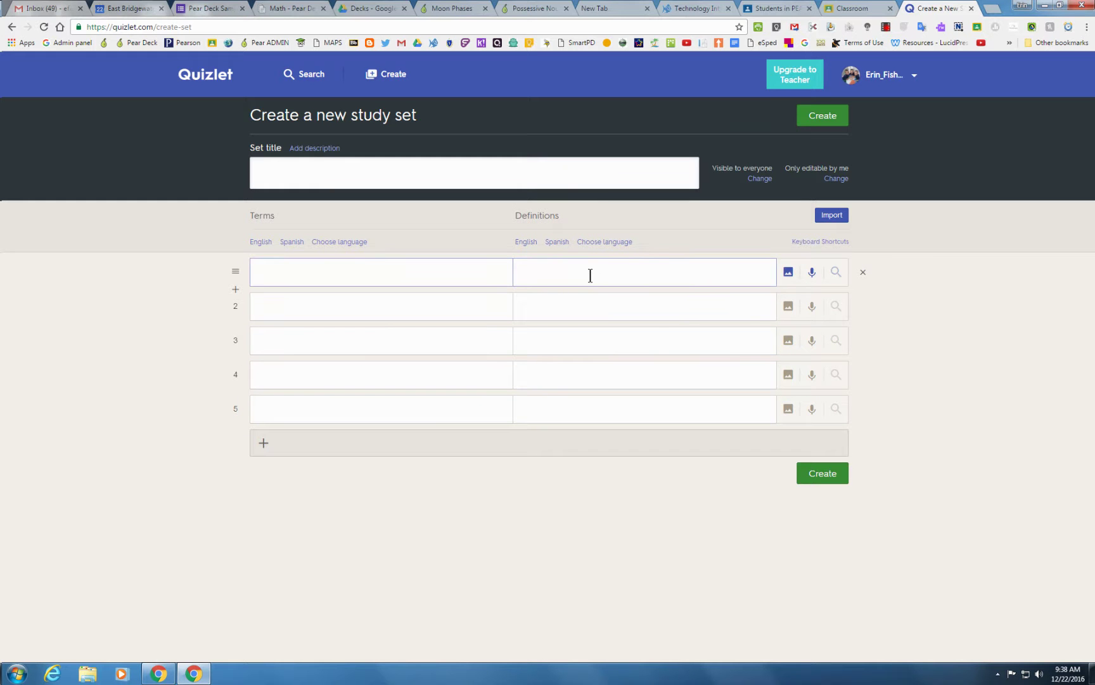
left_click(540, 309)
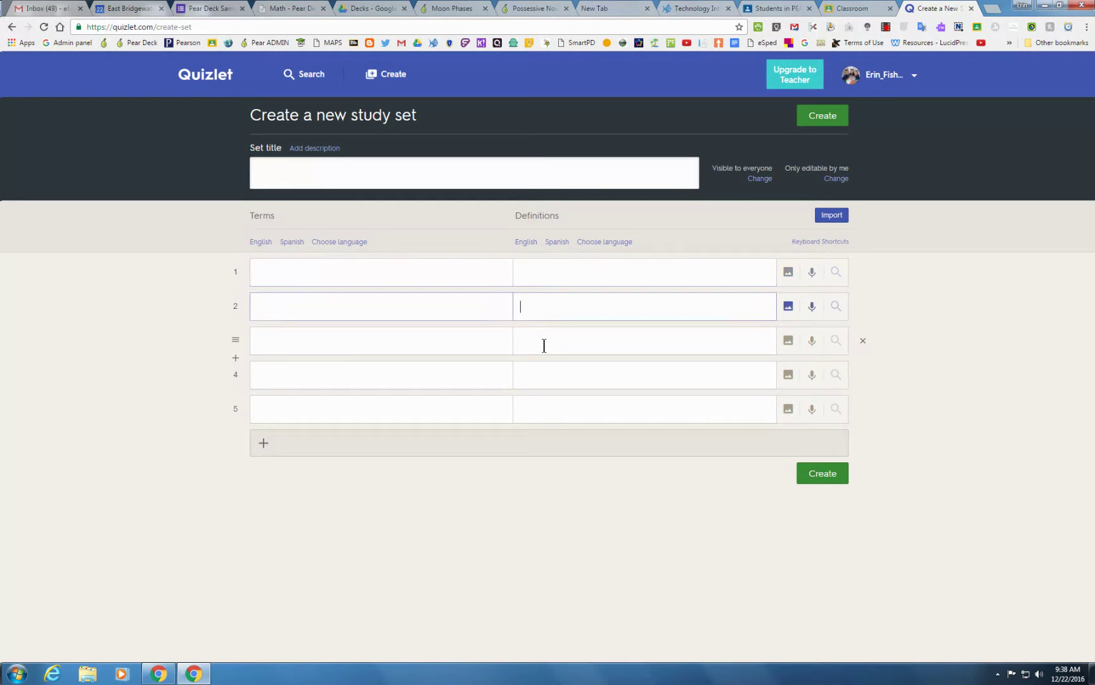
left_click(545, 348)
left_click(549, 371)
left_click(549, 407)
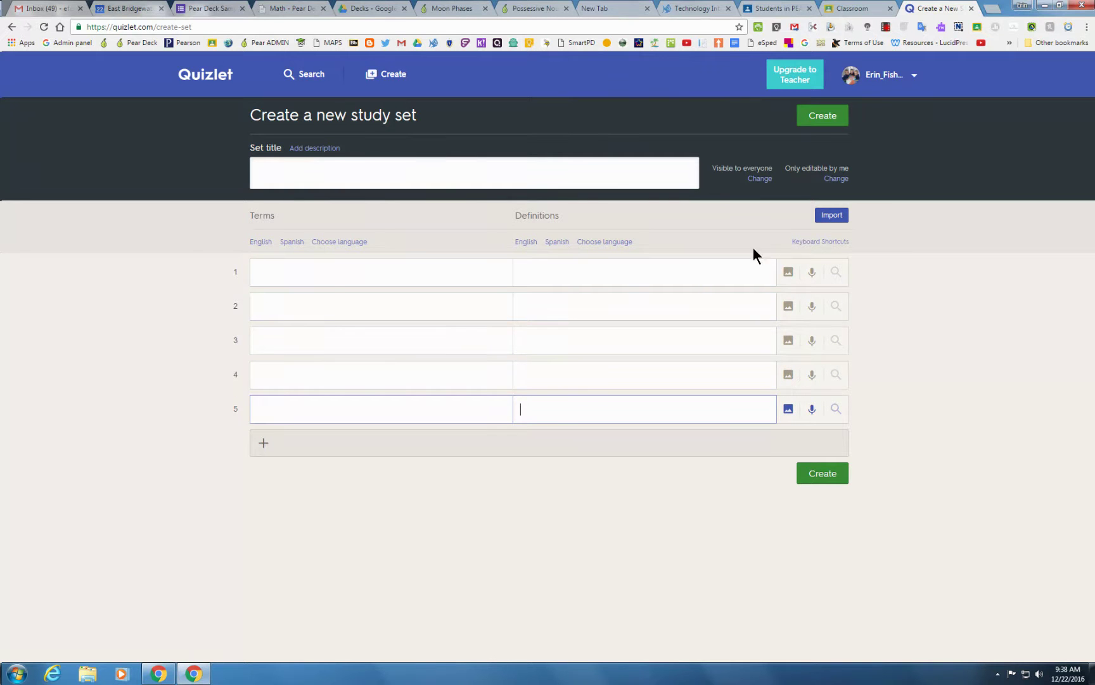
Search Quizlet images for "convergent" on the first card, browse further results, and remove that card row
left_click(788, 274)
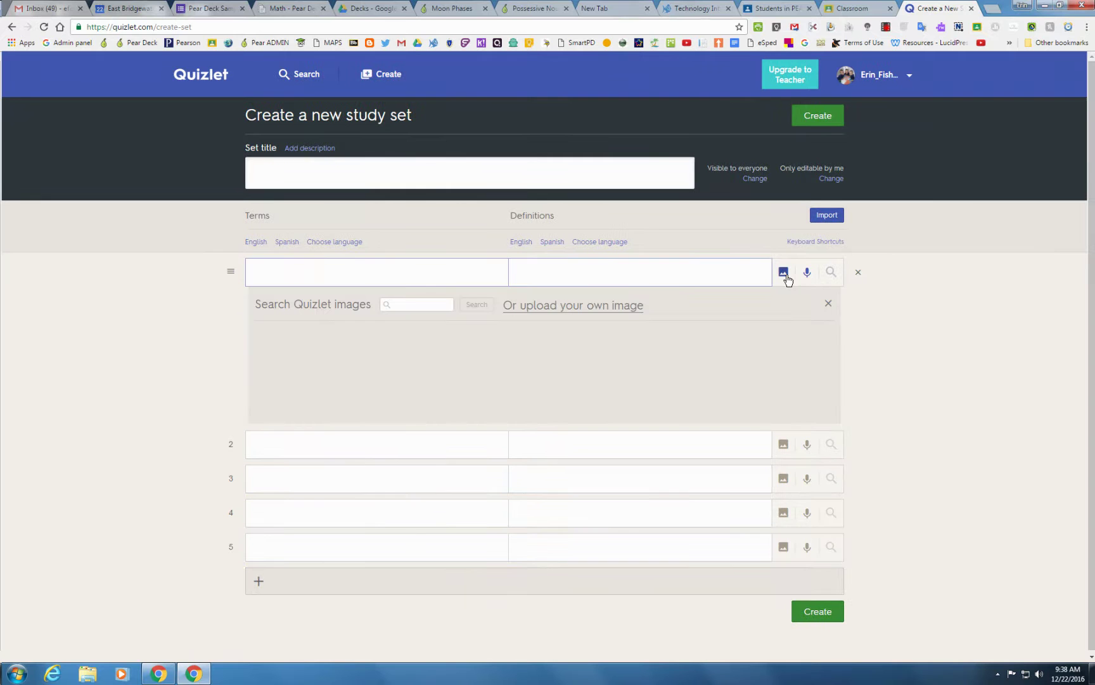
left_click(407, 305)
type("convergent")
key("Return")
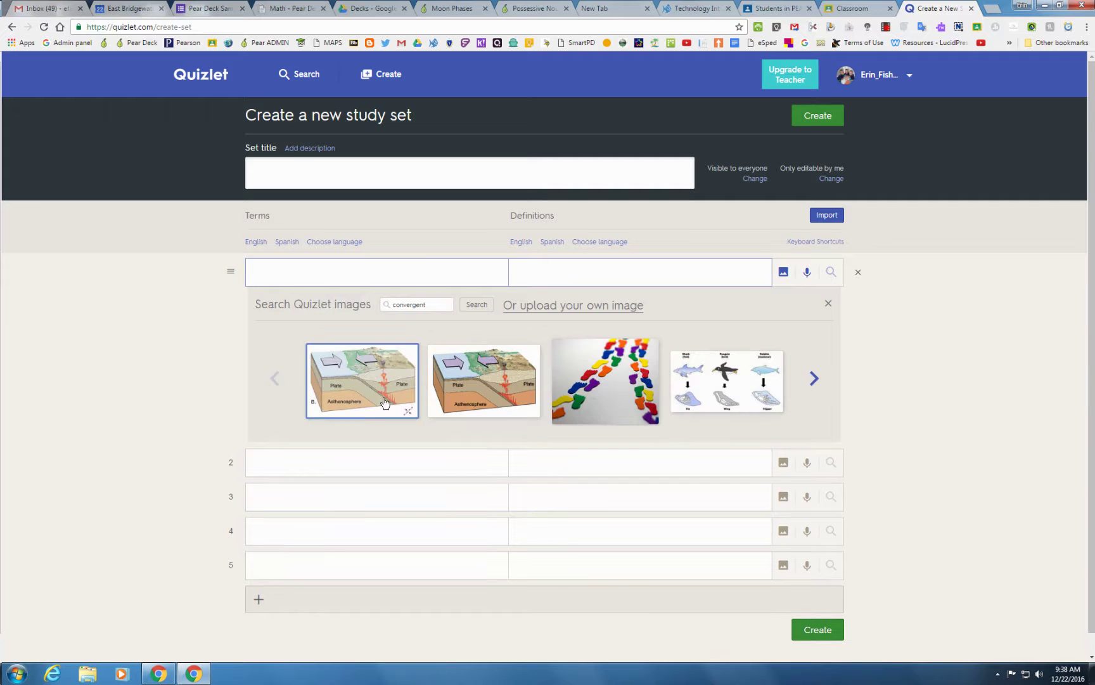
left_click(814, 380)
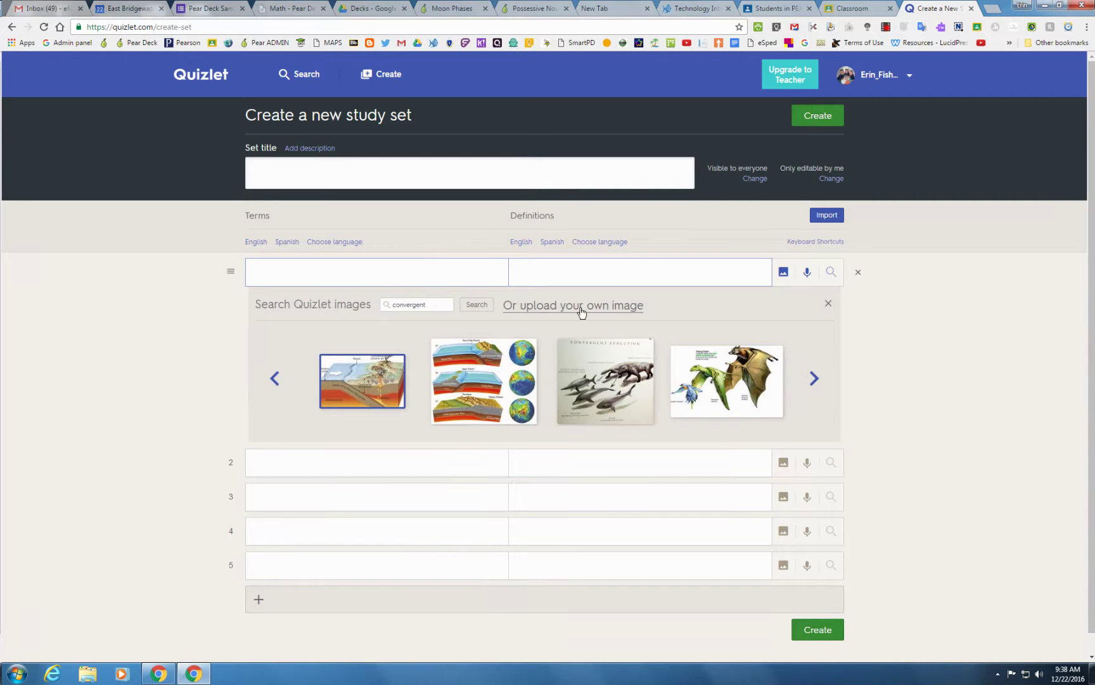
left_click(859, 272)
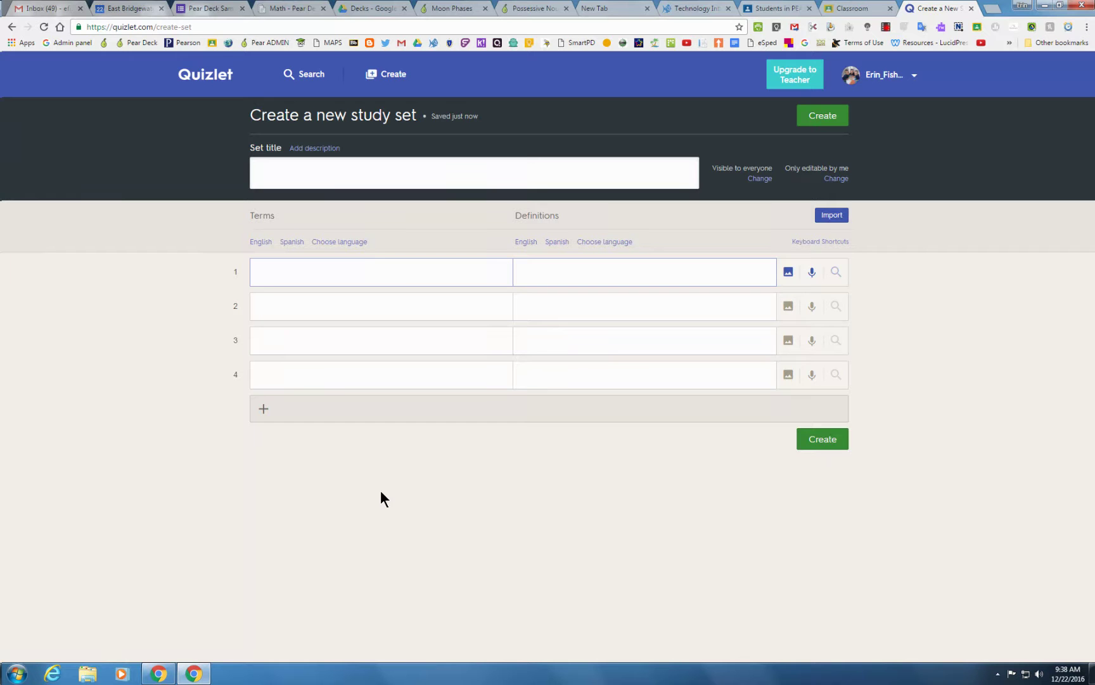
Leave the blank set to view your created study sets, and return to the latest activity
left_click(206, 74)
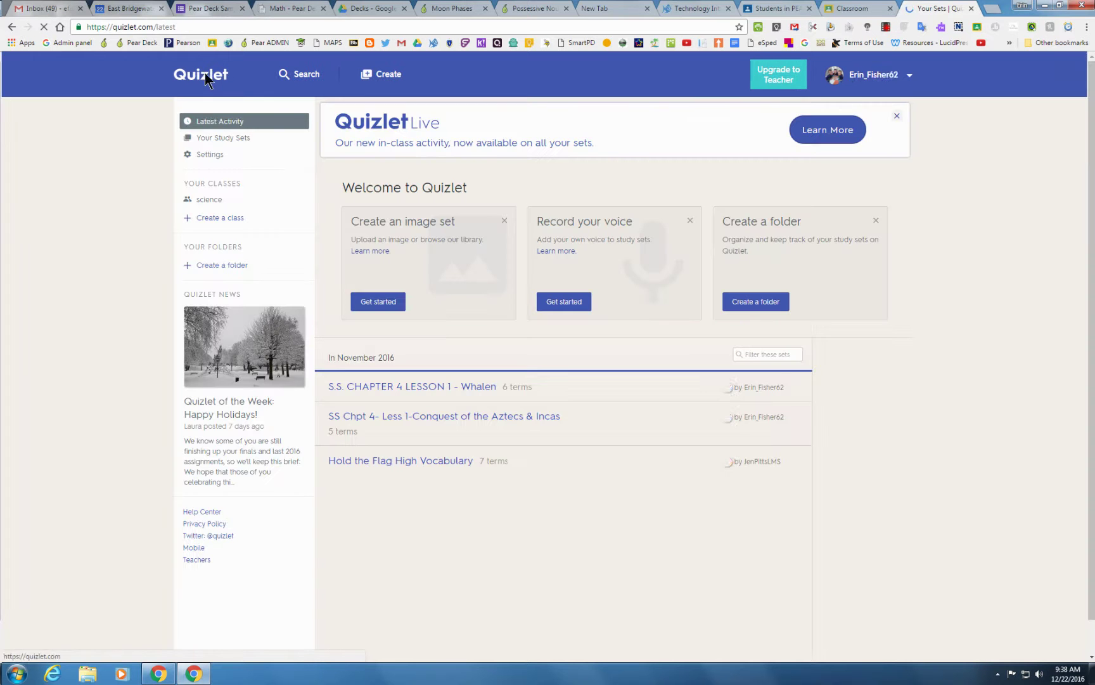
left_click(221, 140)
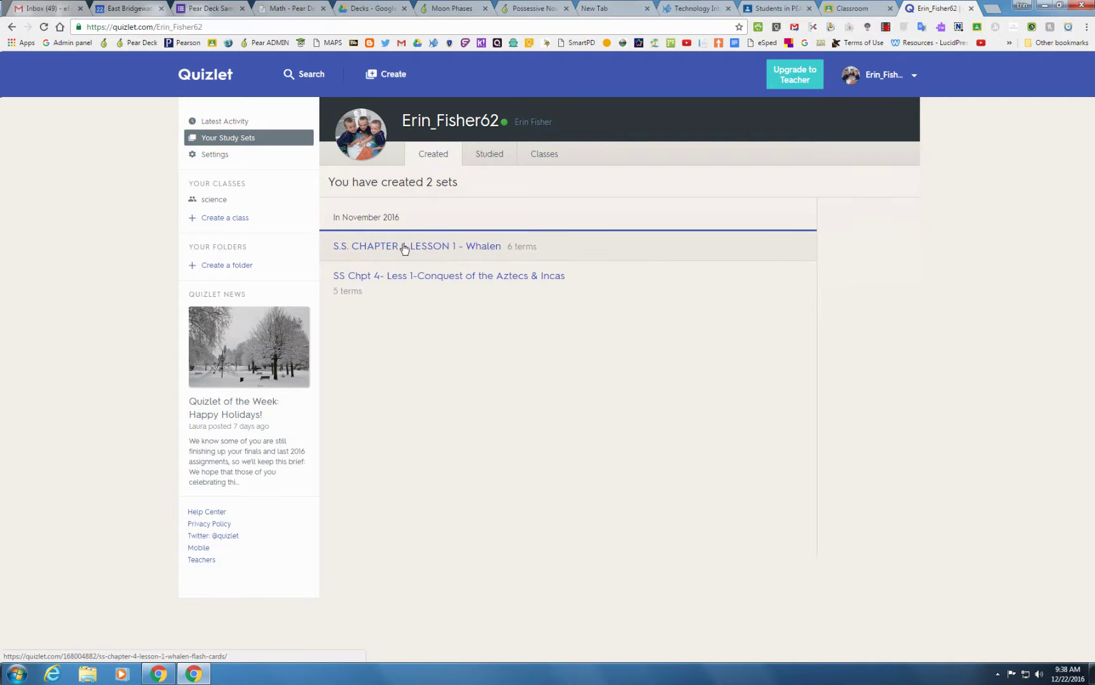
left_click(242, 122)
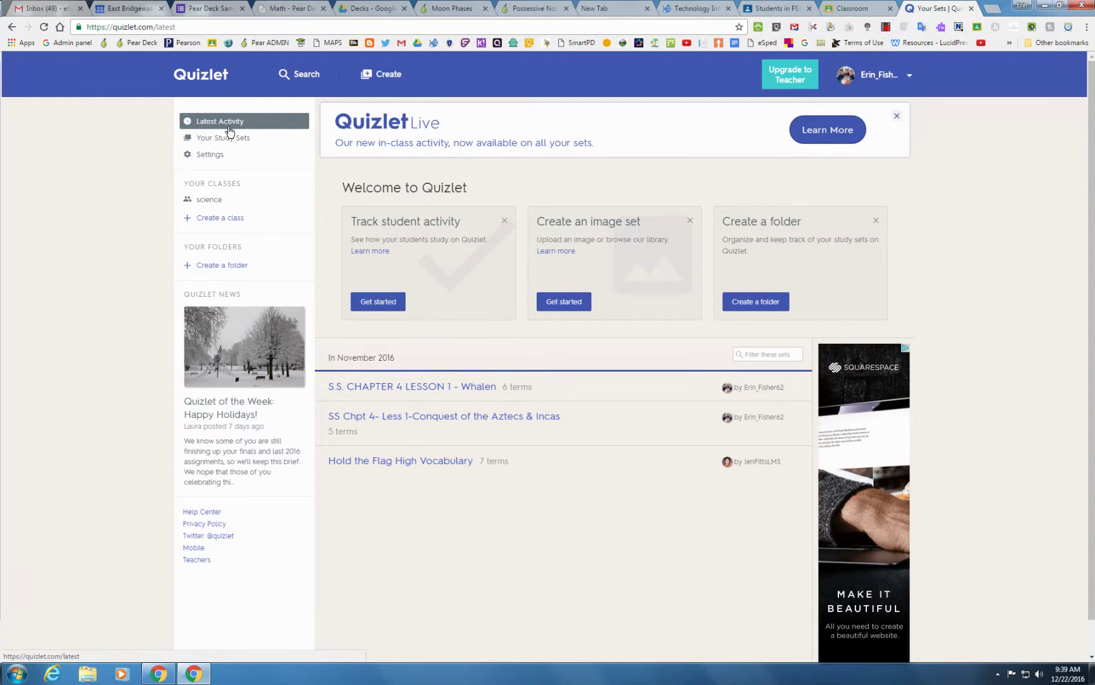
Search for study sets matching "8.1 Rocks and Weathering" and open the first matching set
left_click(305, 77)
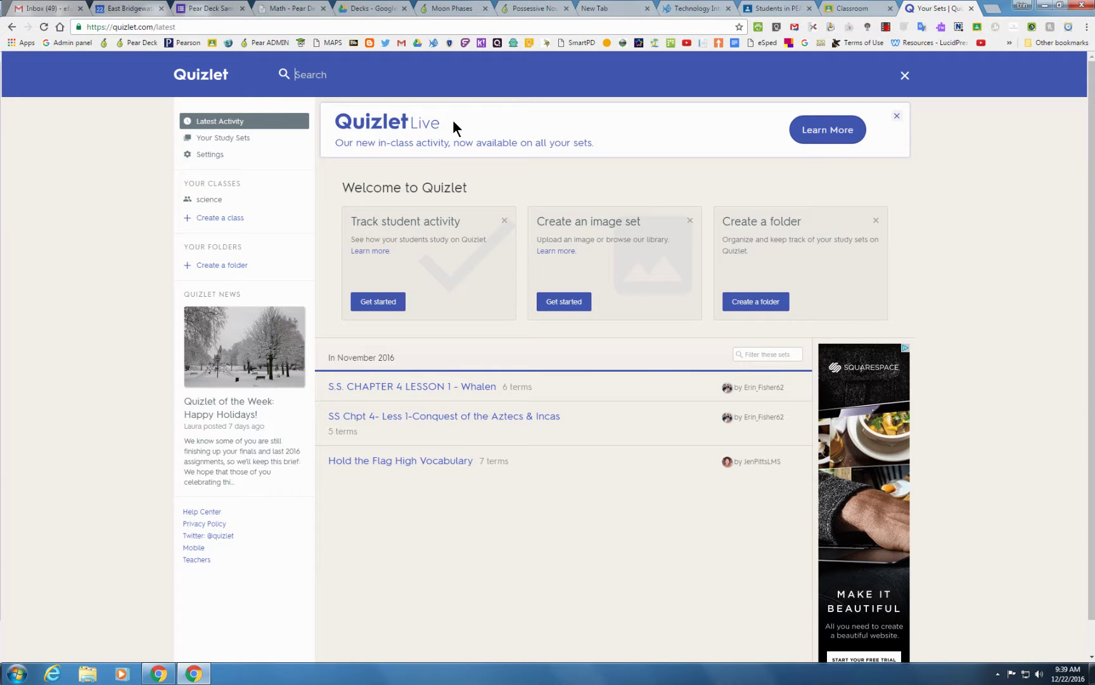
type("8.1 Rocks and Weathering")
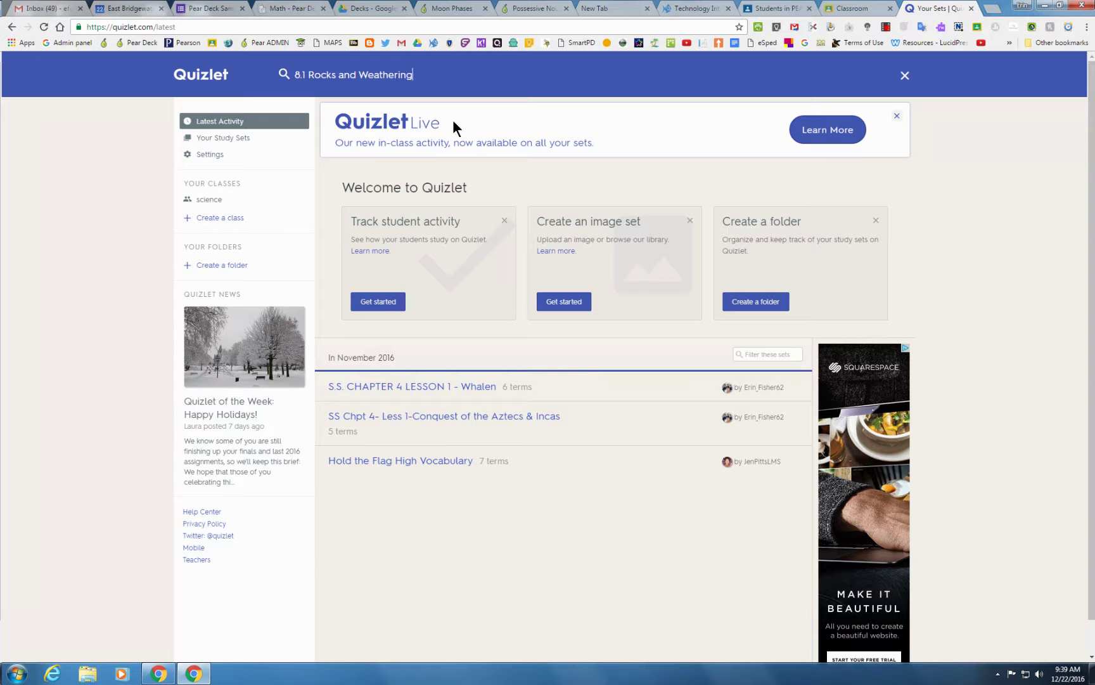
key("Return")
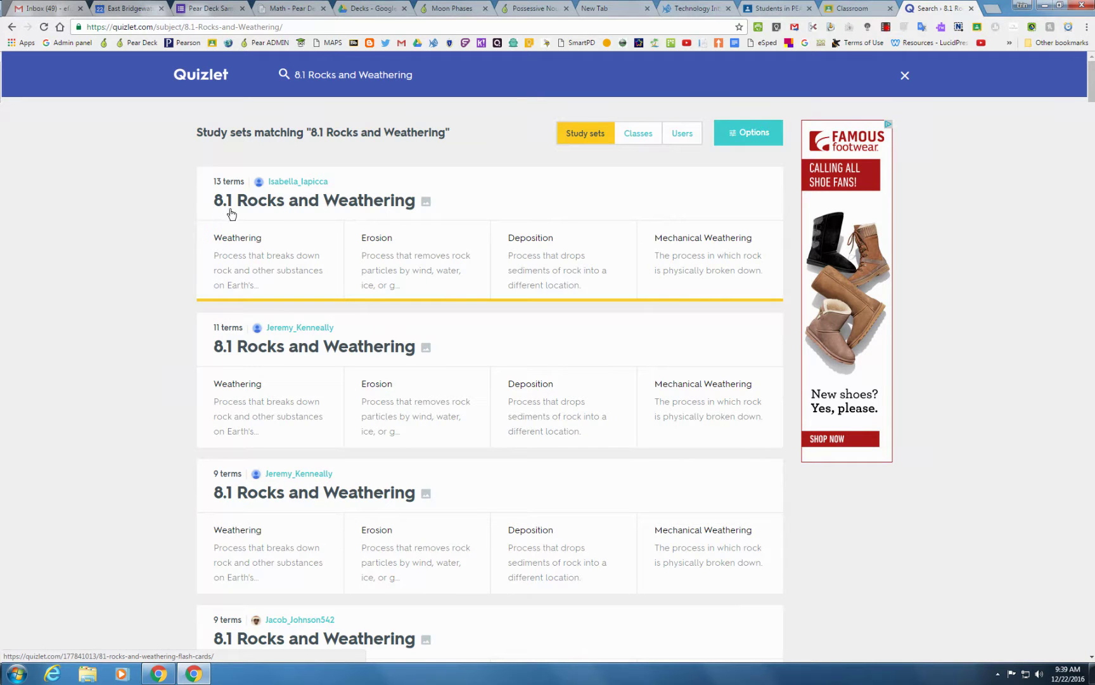
left_click(320, 203)
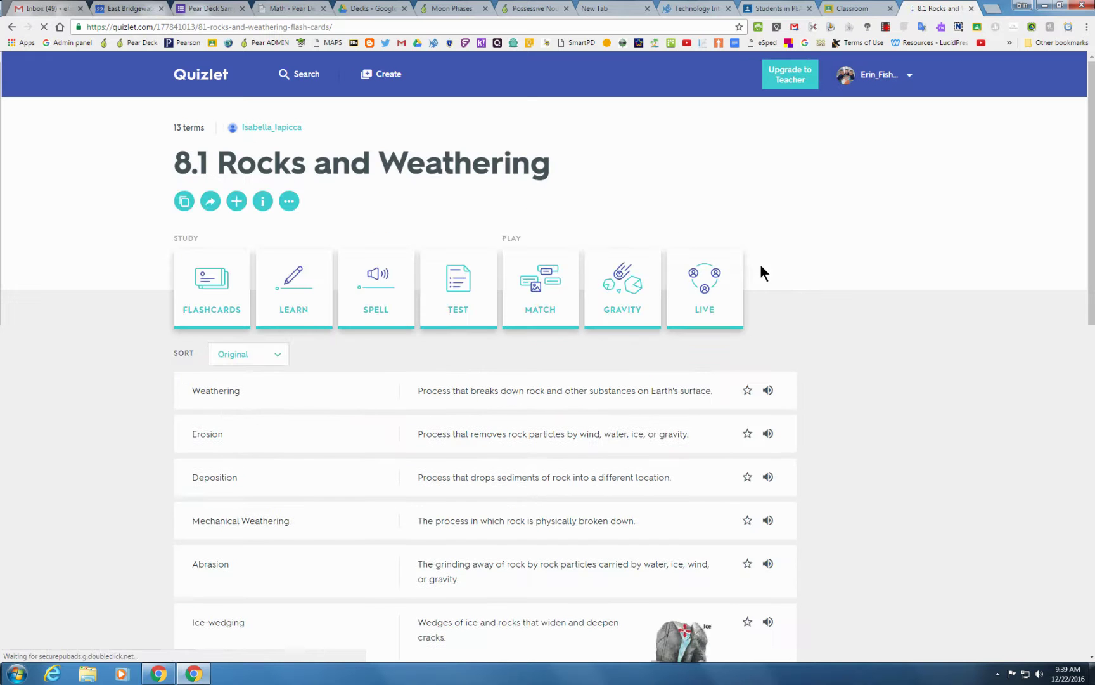
Look through the terms and definitions of the 8.1 Rocks and Weathering set and make an editable copy of it
scroll(881, 303, "down", 5)
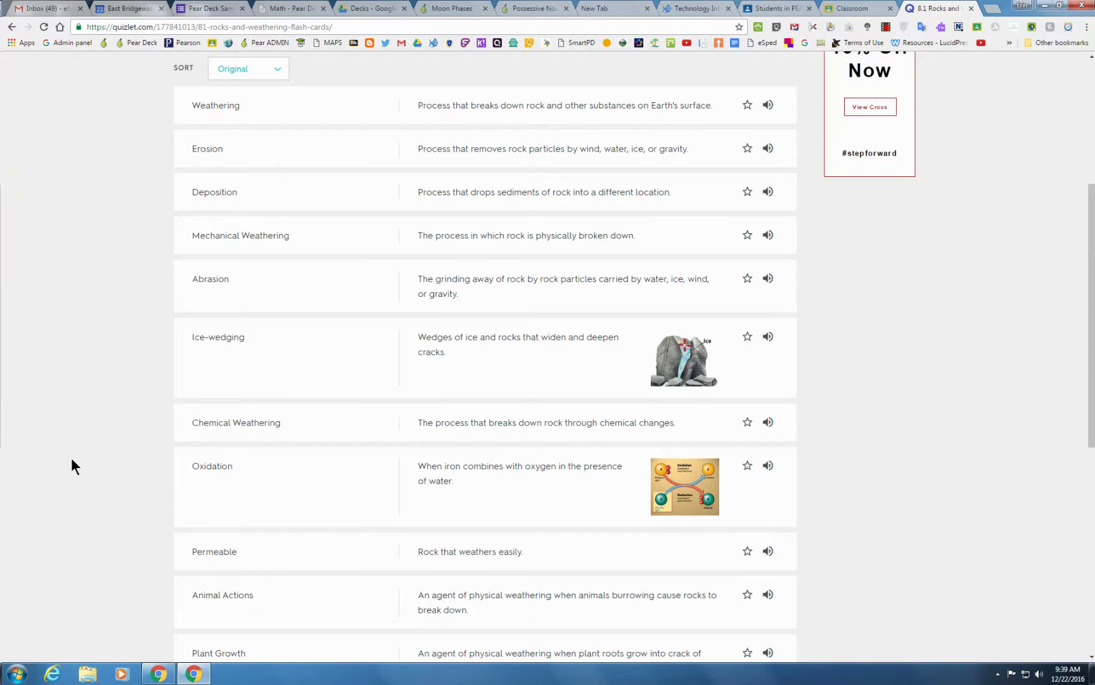
scroll(75, 458, "up", 1)
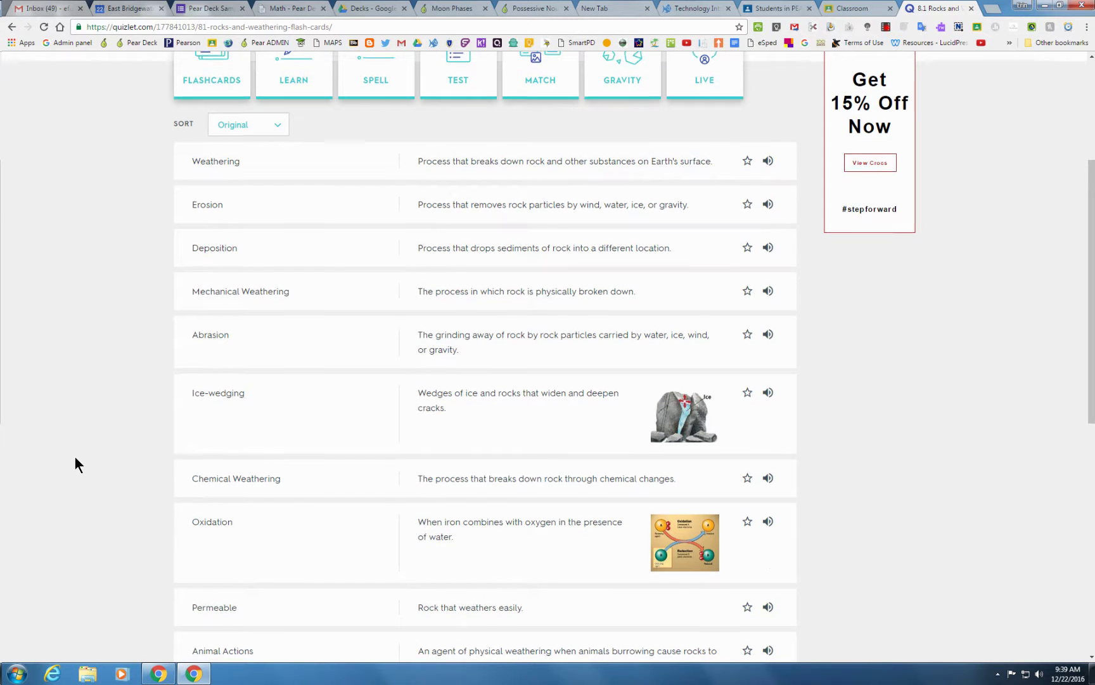
scroll(75, 458, "down", 2)
scroll(74, 458, "up", 3)
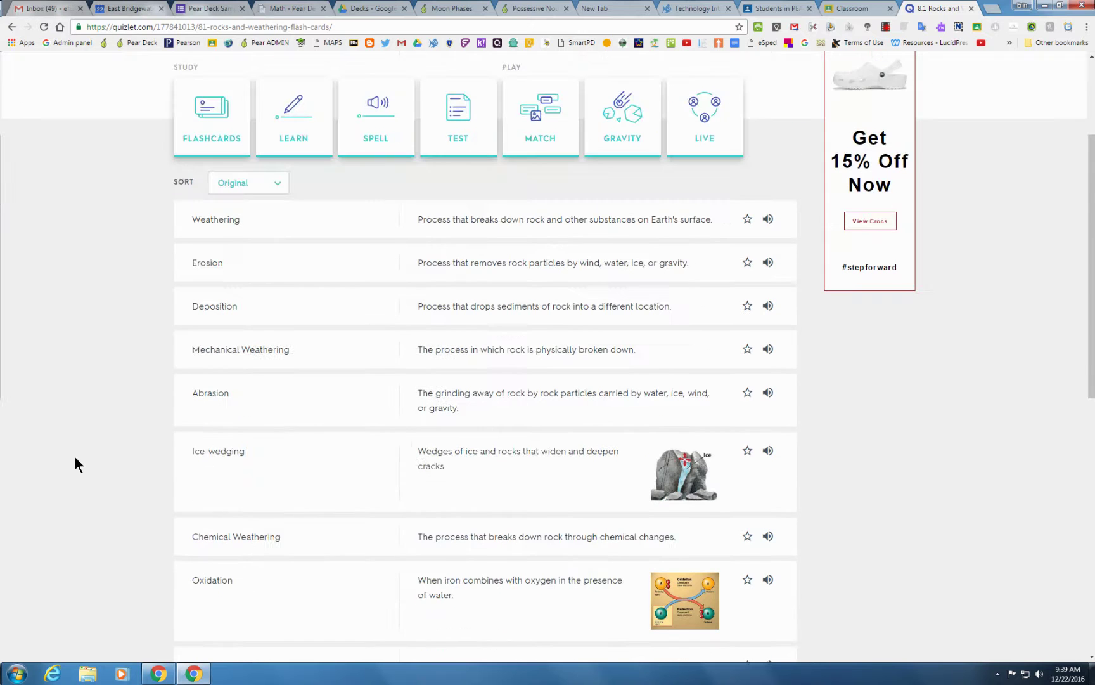
scroll(75, 458, "down", 2)
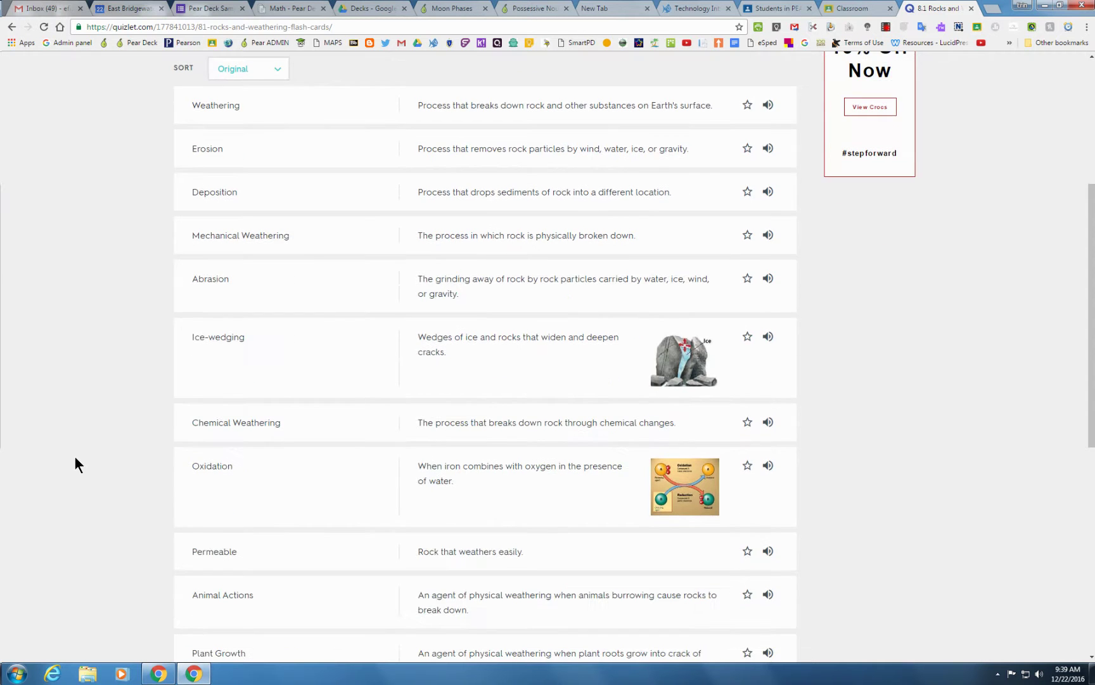
scroll(74, 458, "up", 5)
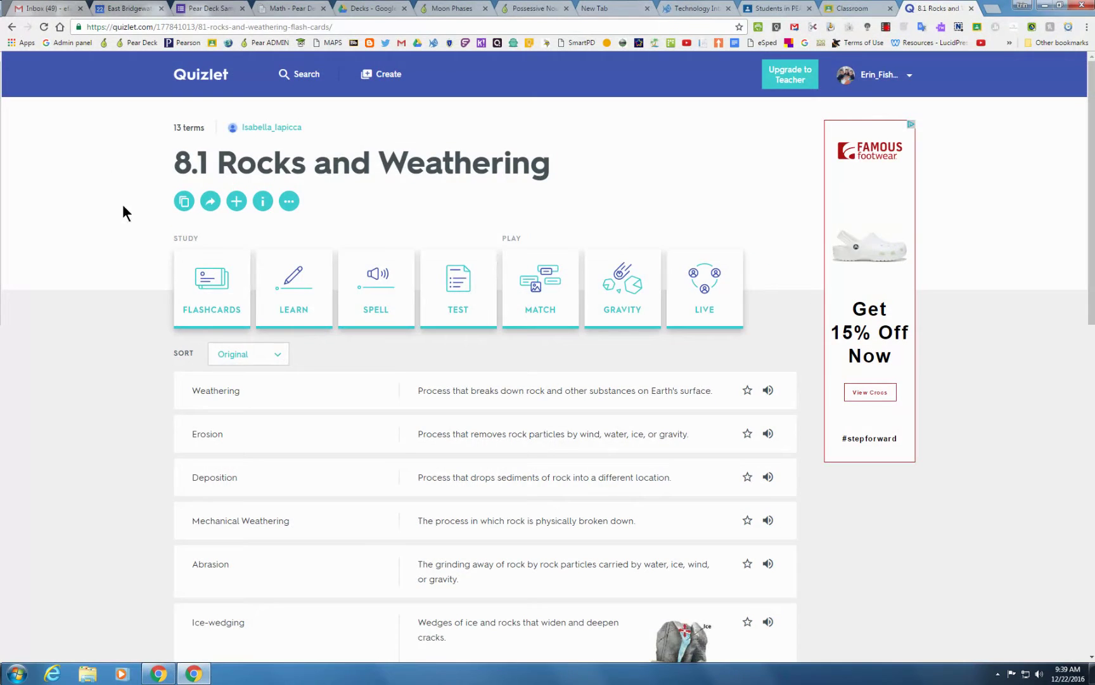
left_click(186, 208)
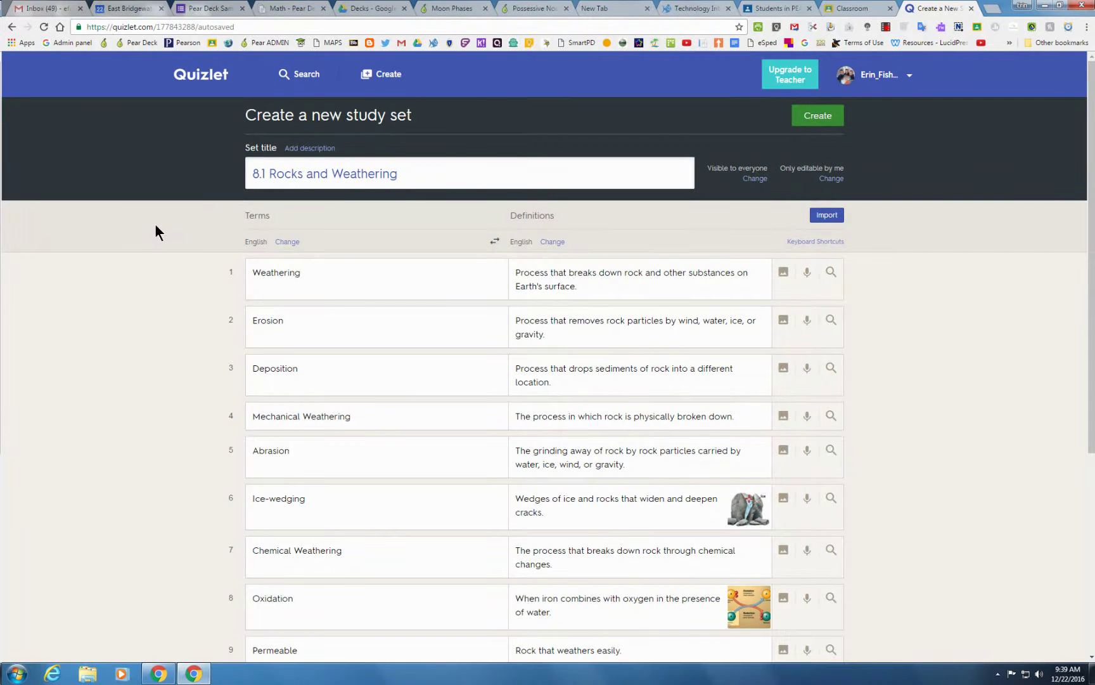
Add a blank card row after the Gravity card, review the copied terms, and create the study set
scroll(156, 225, "down", 5)
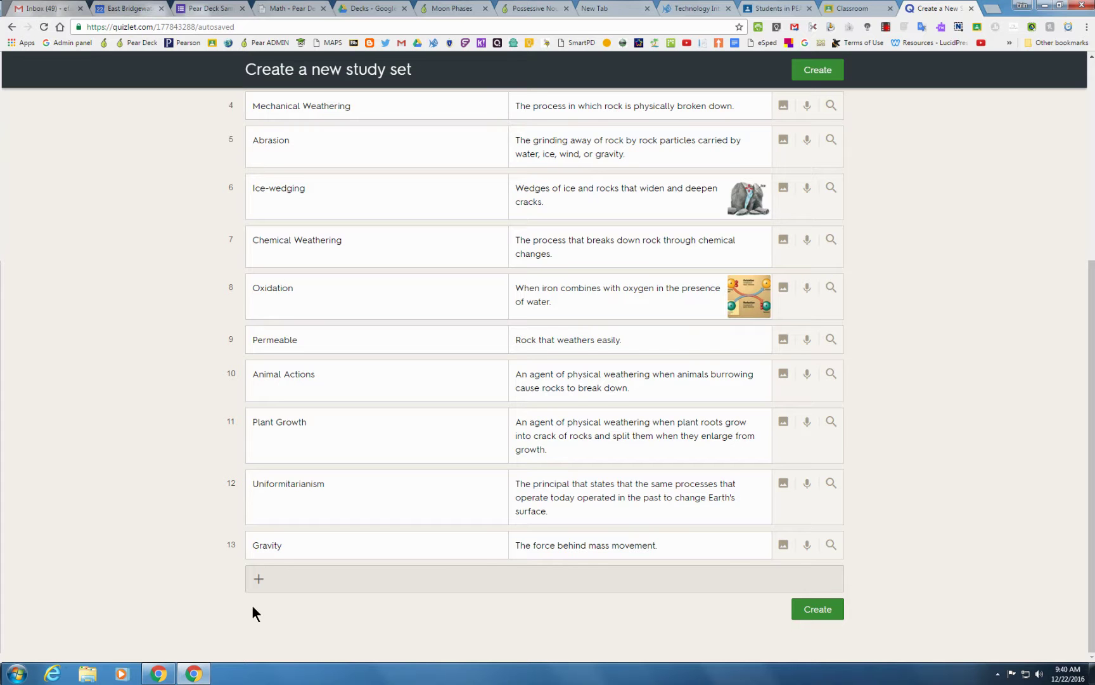
left_click(258, 578)
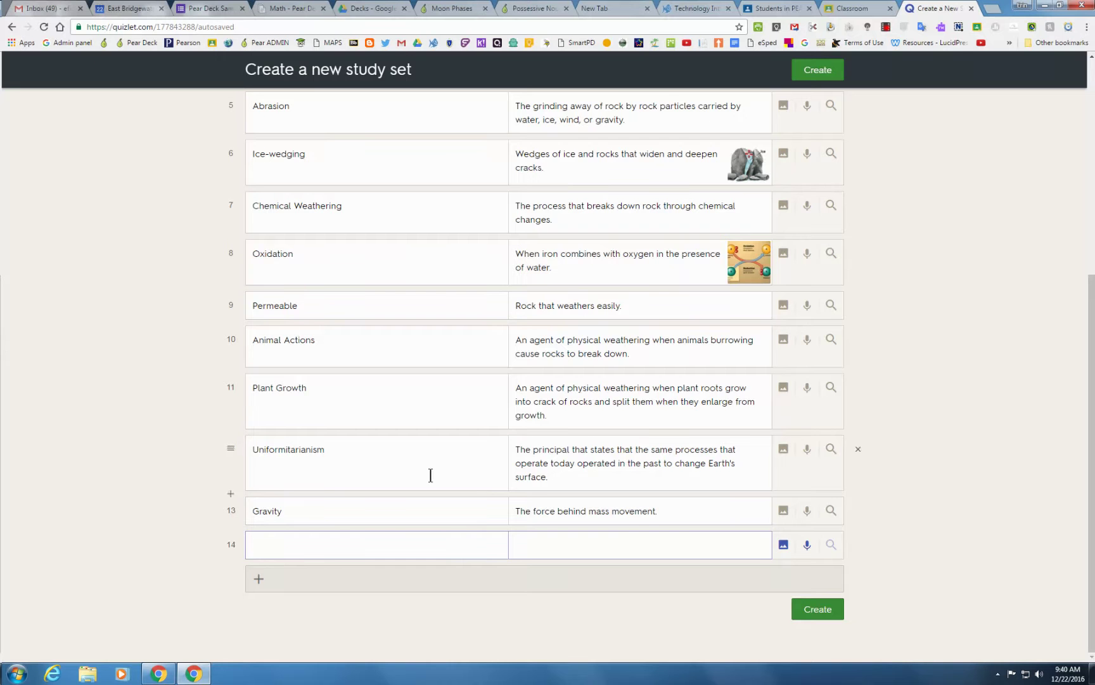
scroll(484, 312, "up", 5)
scroll(484, 313, "down", 5)
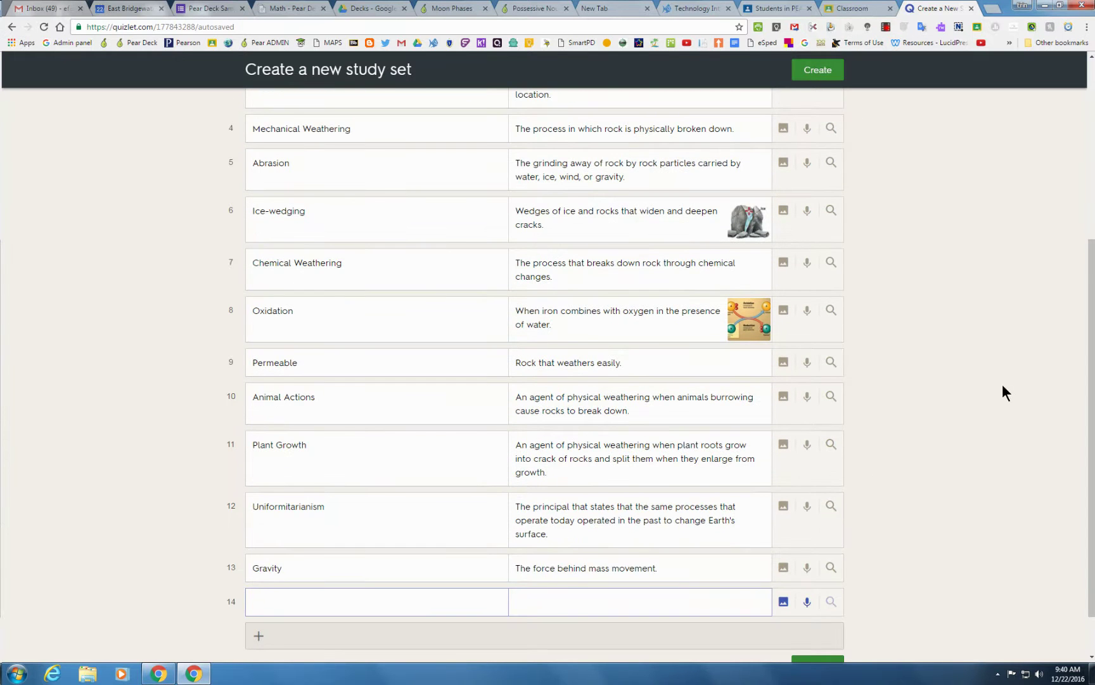
scroll(951, 482, "down", 1)
scroll(883, 461, "up", 5)
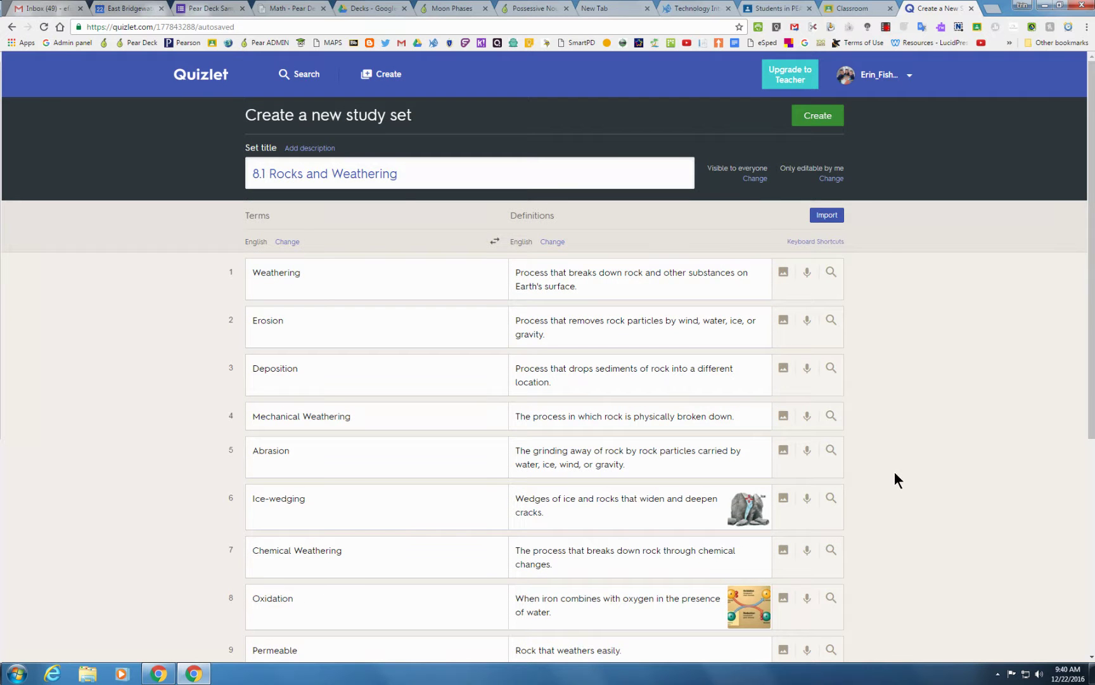
left_click(821, 121)
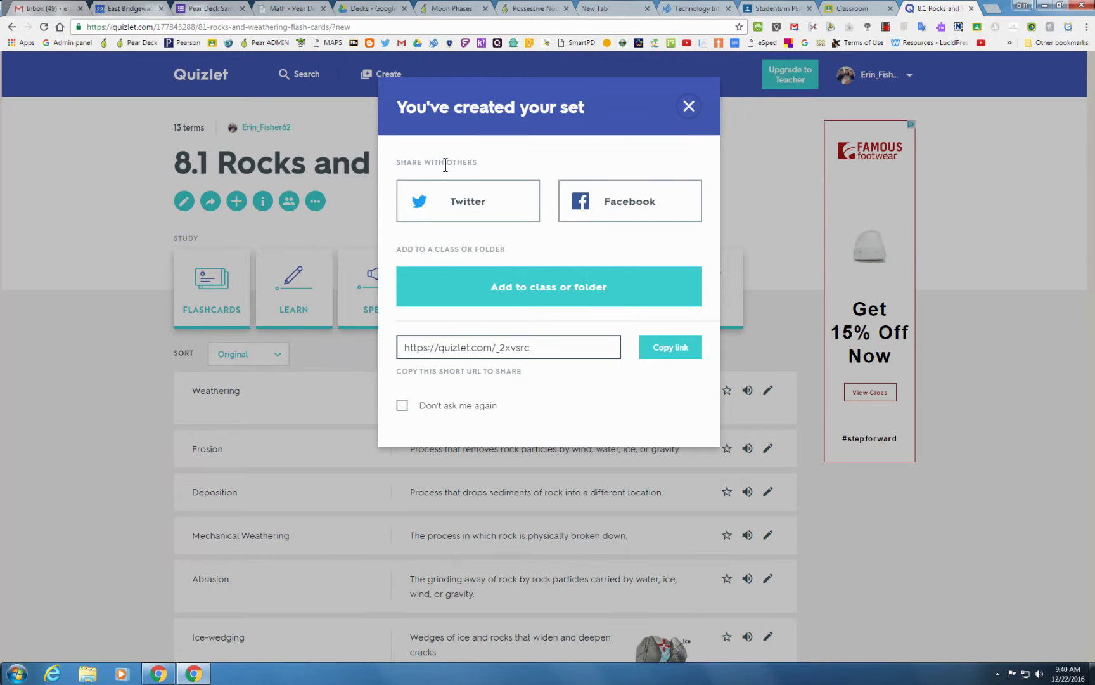
Dismiss the sharing options and open the 8.1 Rocks and Weathering set from your created study sets
left_click(689, 106)
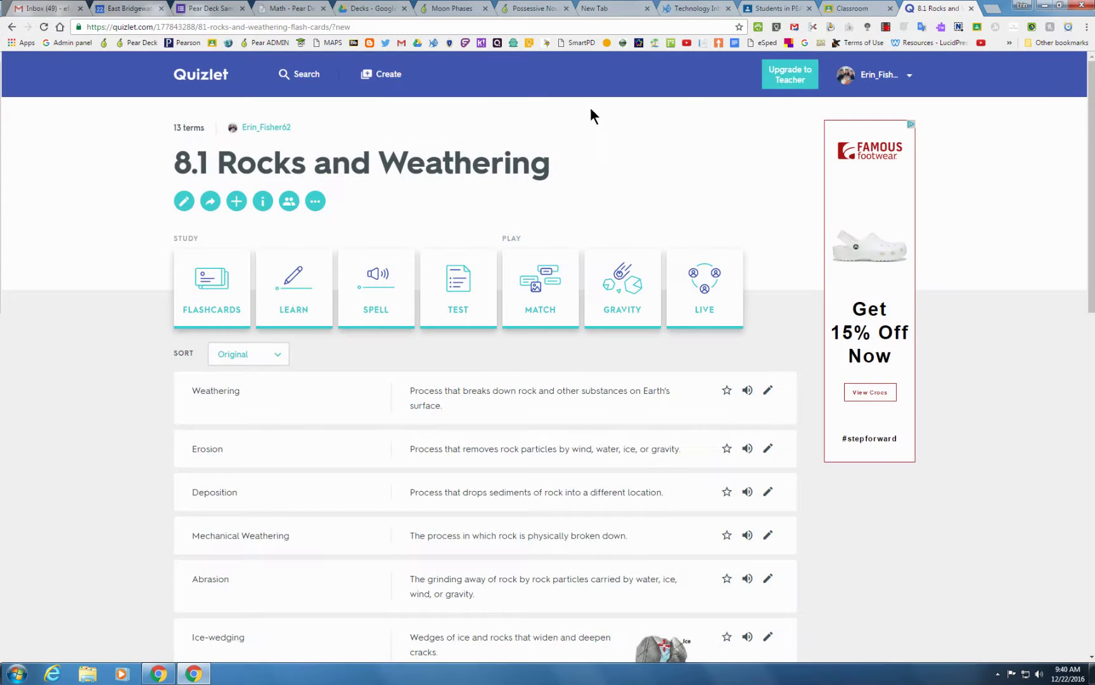
left_click(188, 86)
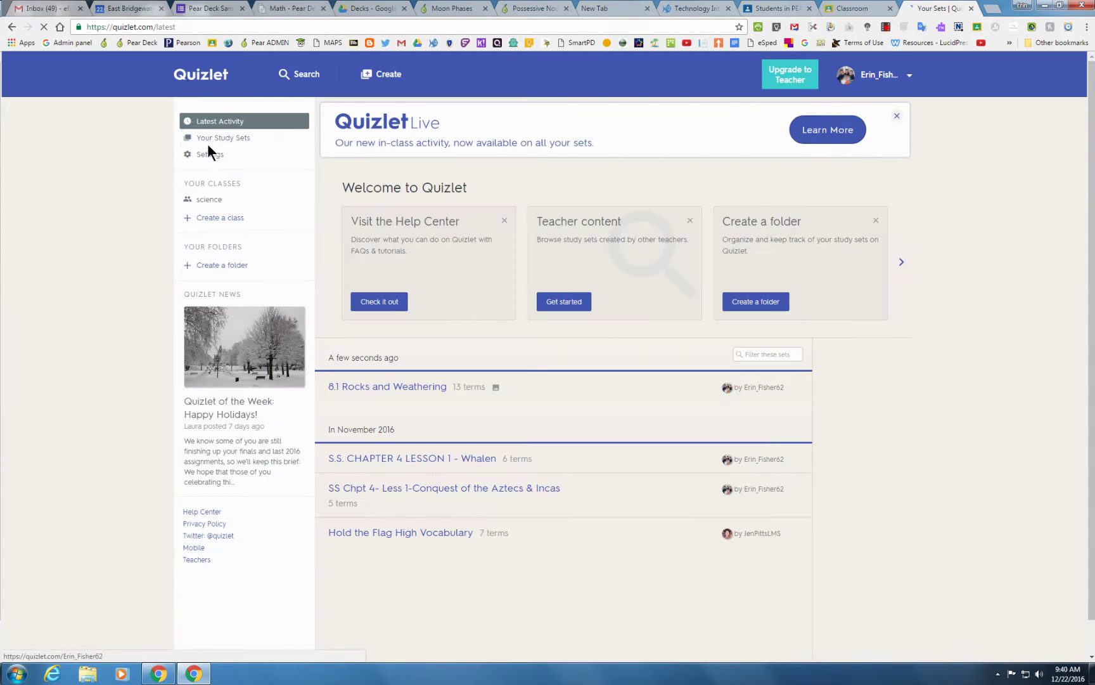
left_click(206, 137)
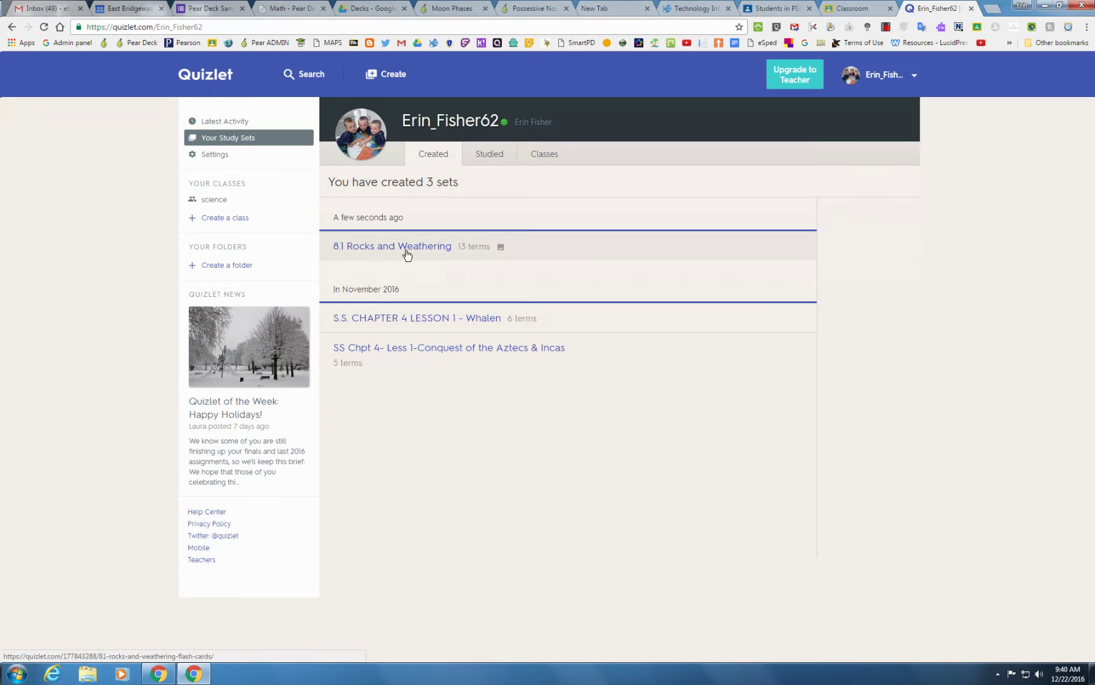
left_click(373, 251)
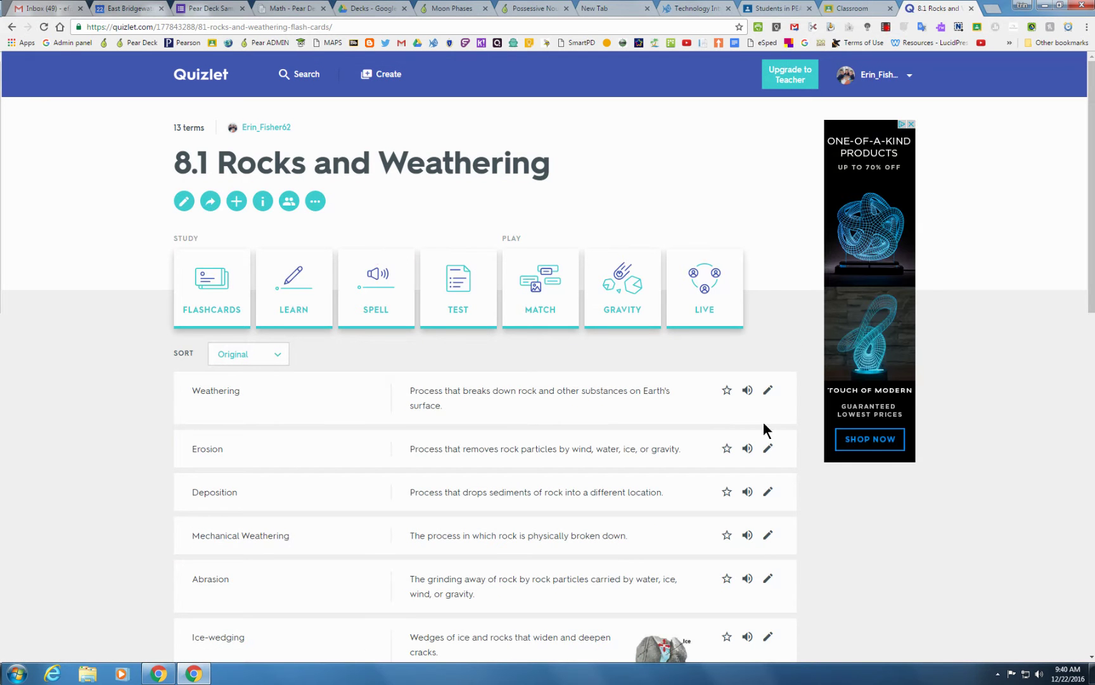
Play the audio for the Weathering card and open the set's flashcards
left_click(745, 393)
left_click(205, 293)
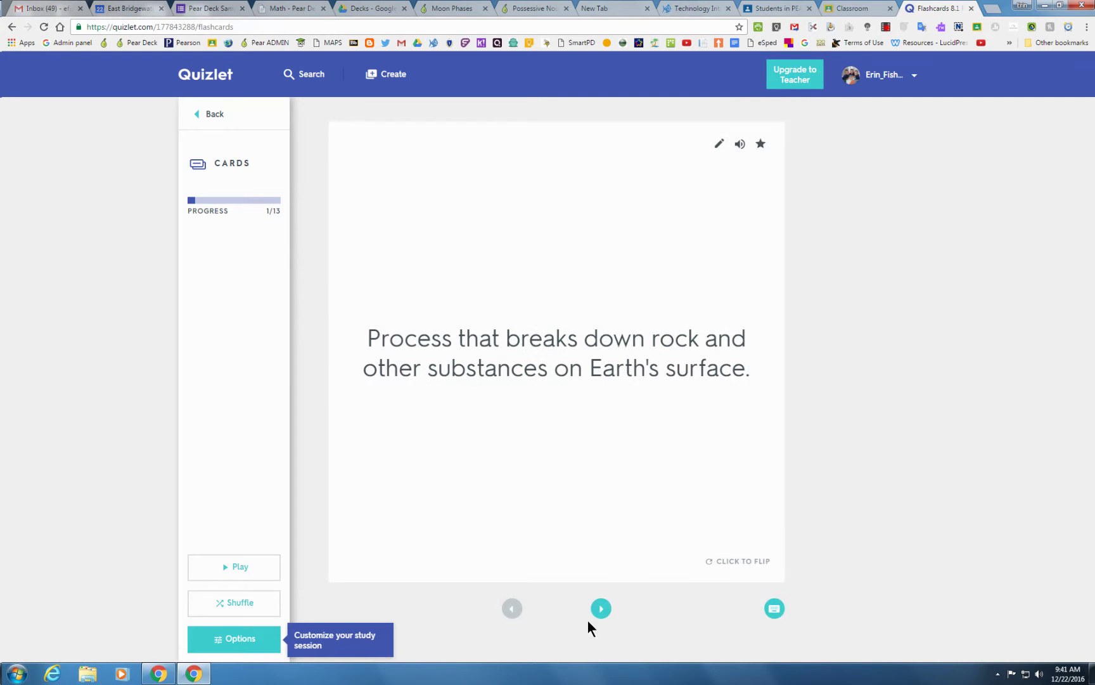
Play the audio of the first flashcard, flip the card over and back, and return to the set page
left_click(740, 144)
left_click(722, 559)
left_click(722, 559)
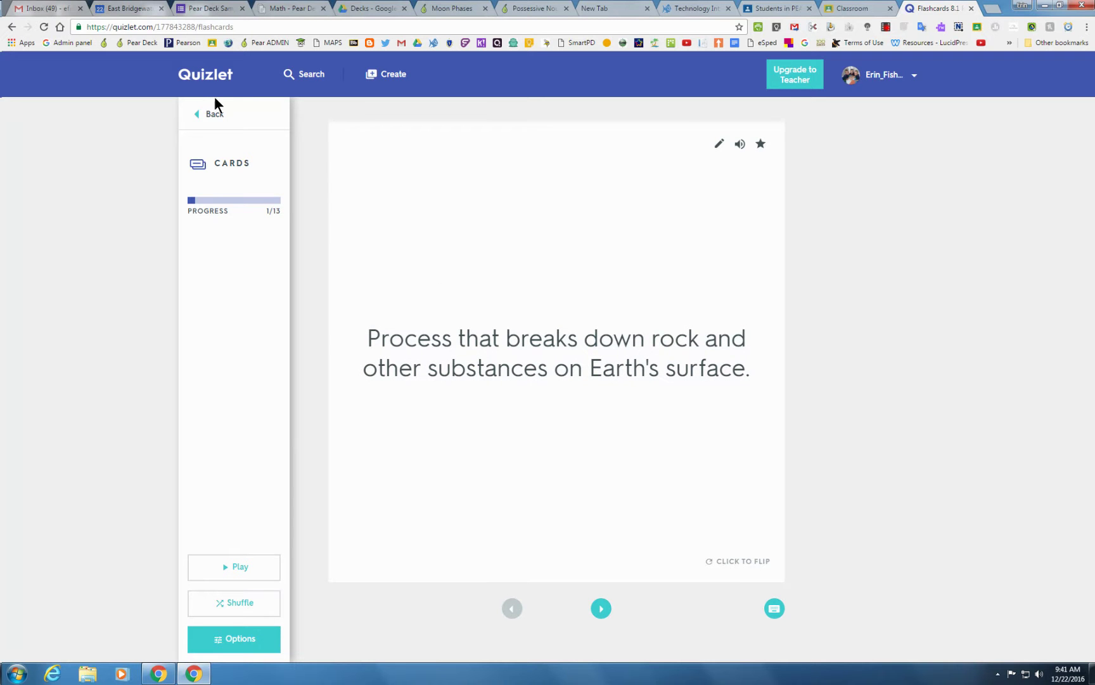
left_click(215, 113)
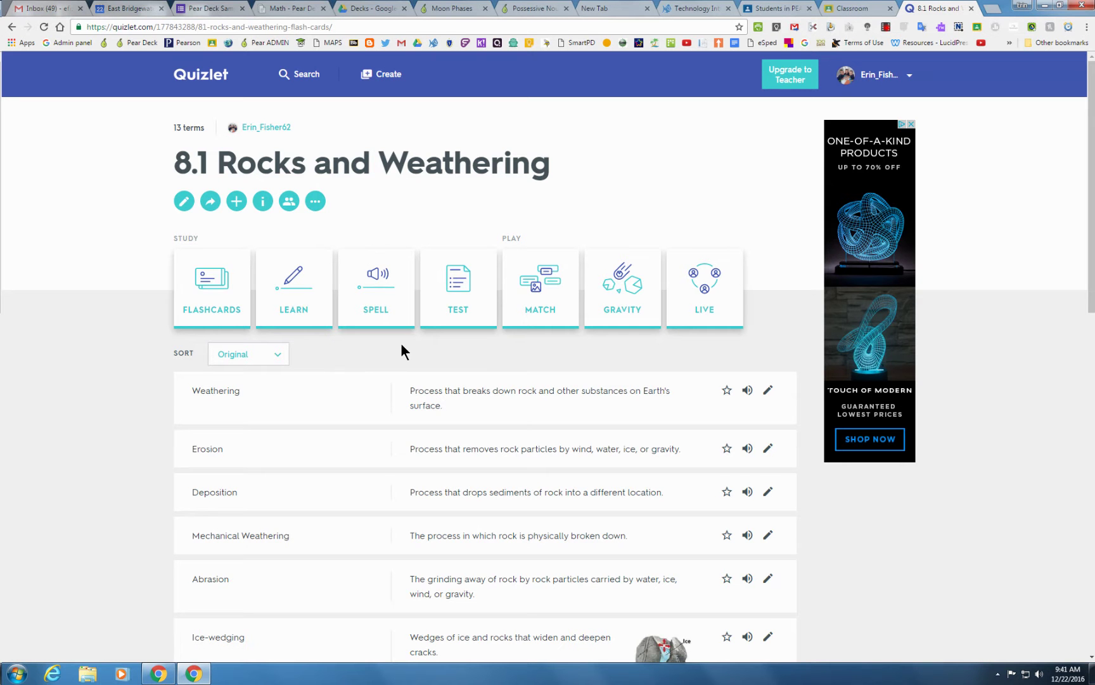
Open the print view of the 8.1 Rocks and Weathering set and exclude images from the printout
scroll(400, 350, "down", 2)
scroll(401, 350, "up", 2)
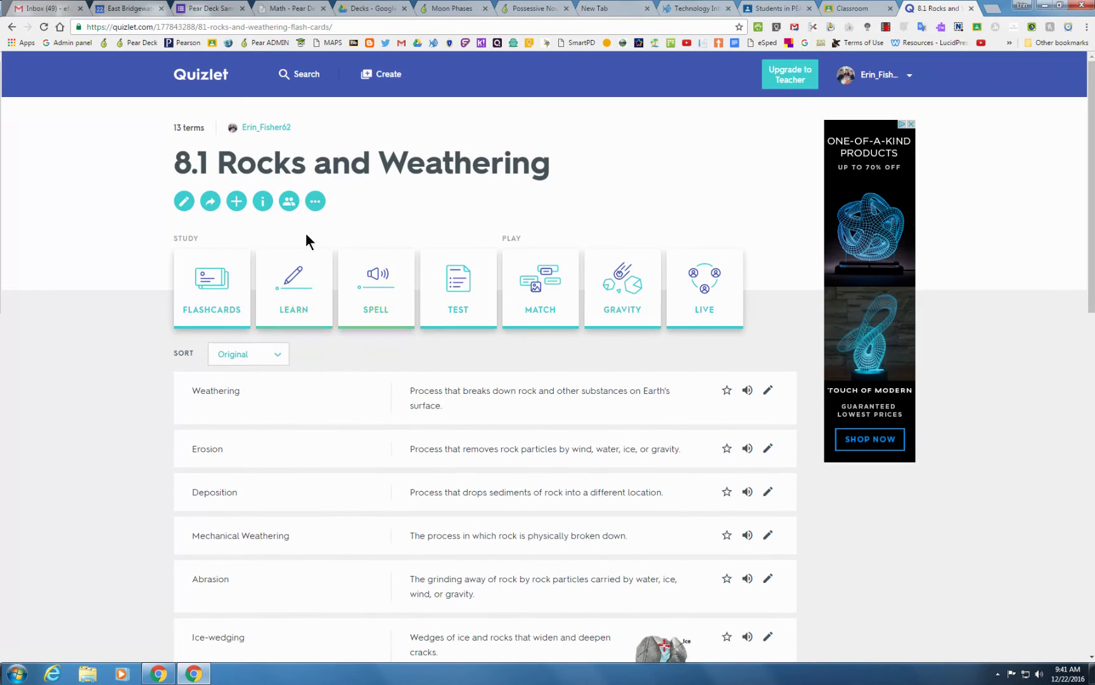
left_click(322, 206)
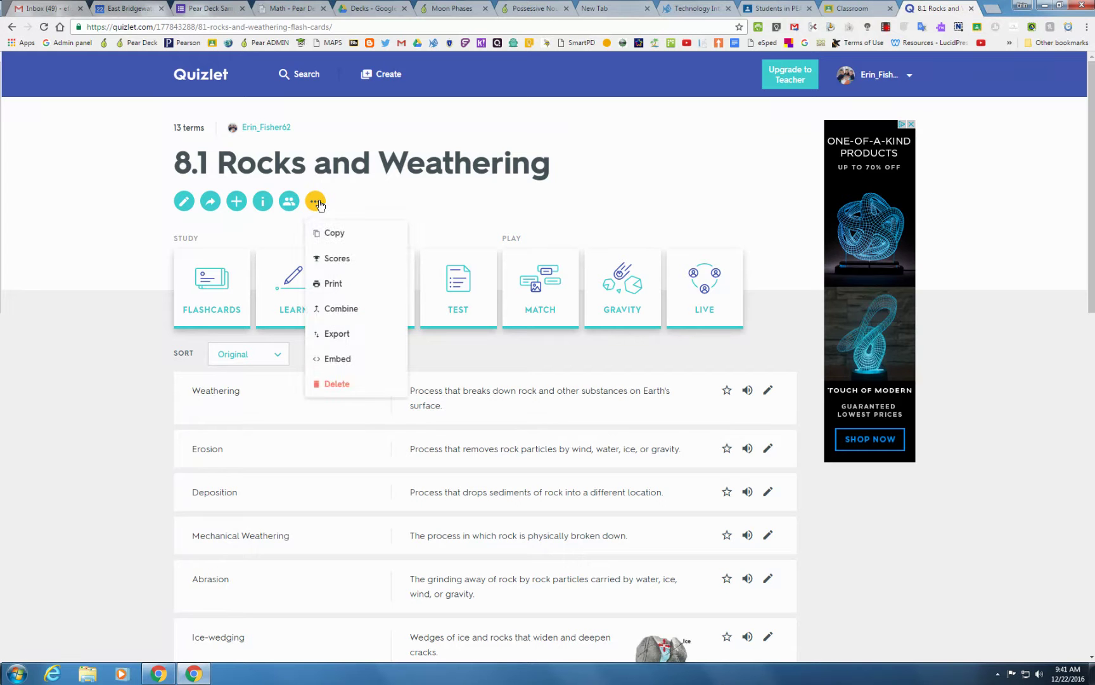
left_click(332, 286)
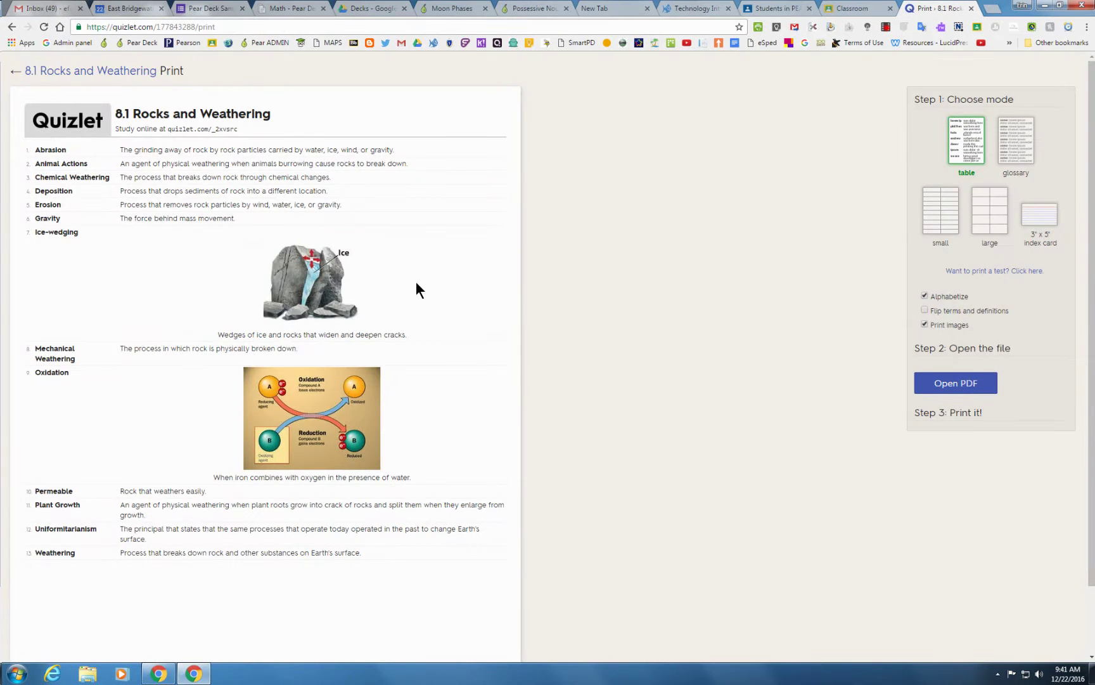
left_click(924, 324)
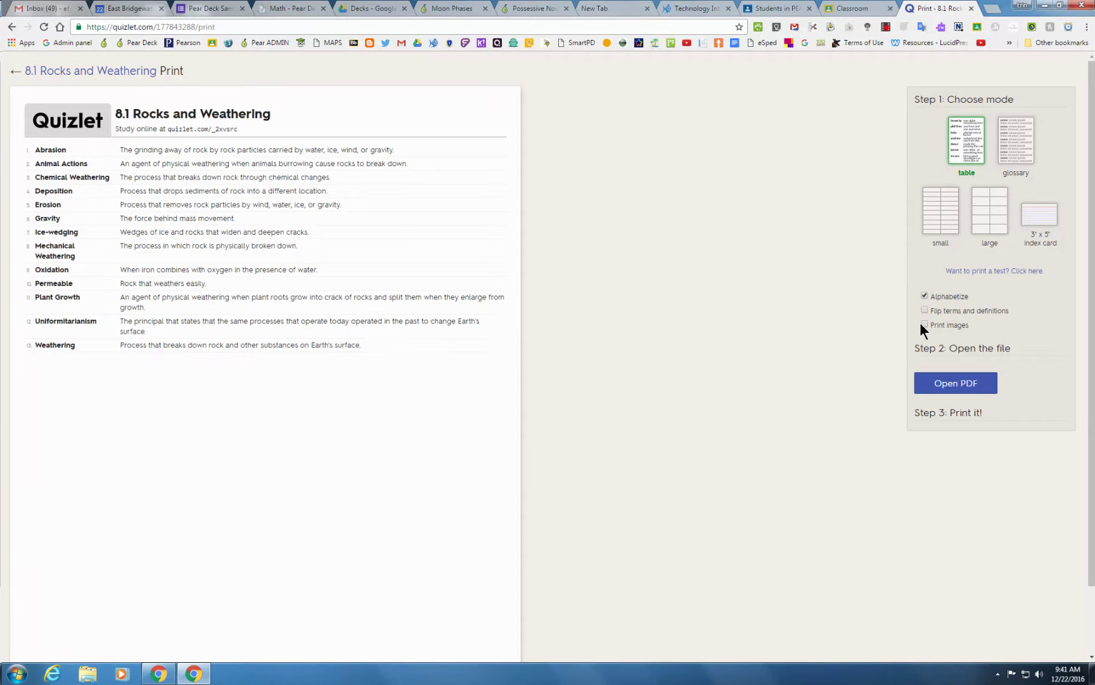
Preview the set's printout in the glossary, small and large layouts, looking through the pages of the small and large cards
left_click(1012, 153)
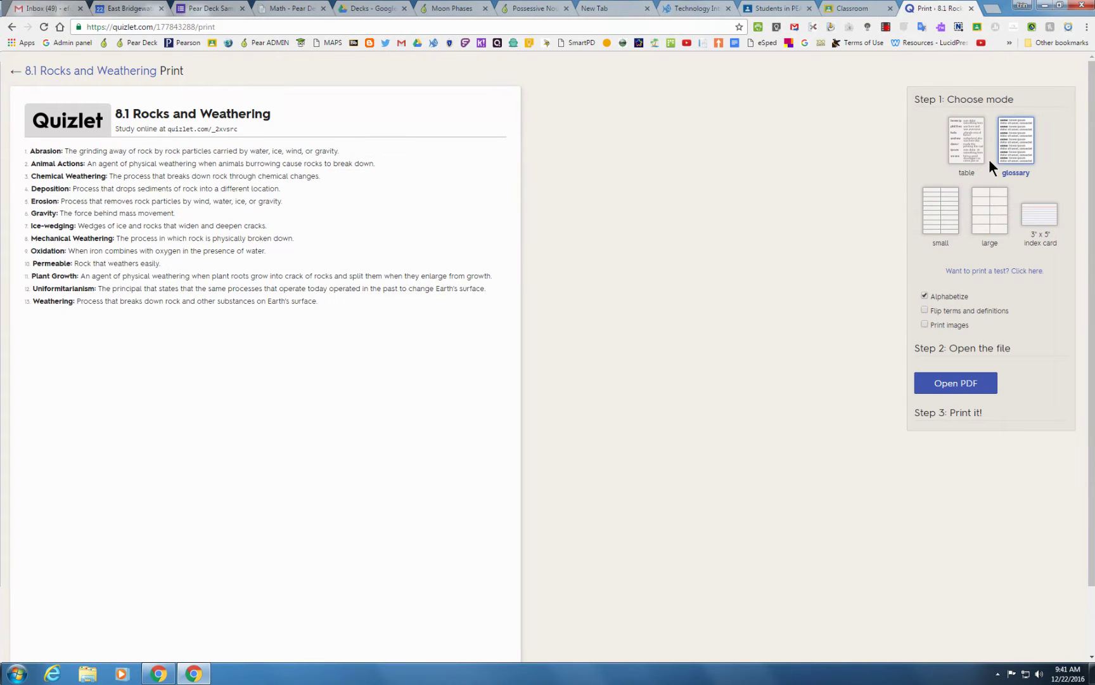
left_click(936, 213)
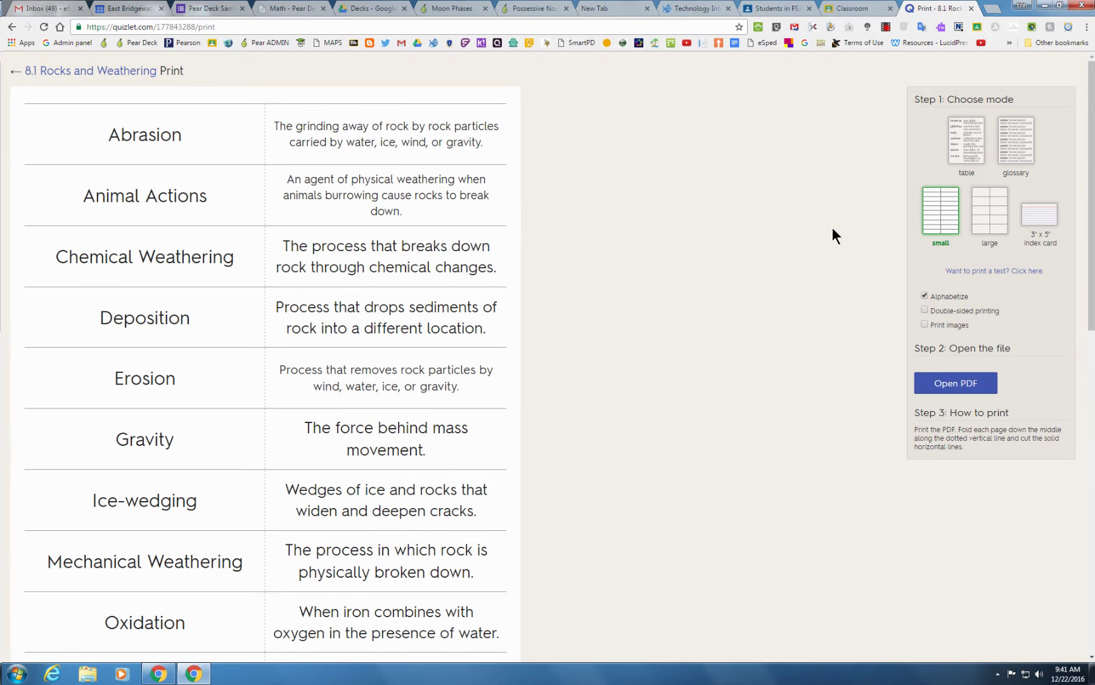
scroll(833, 227, "down", 4)
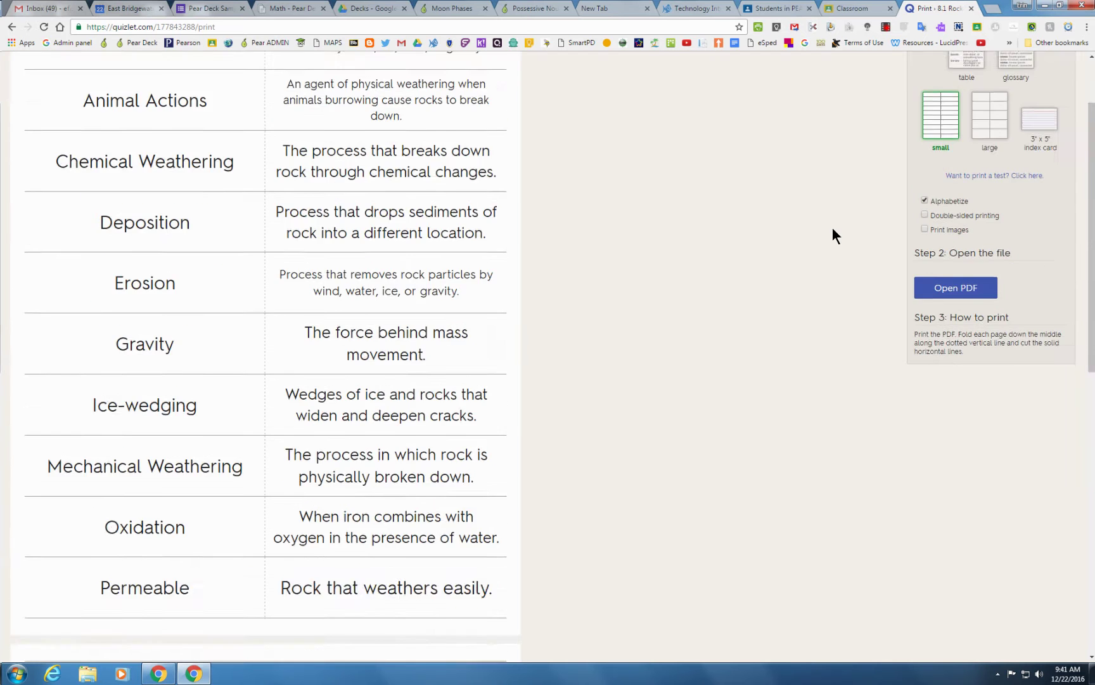
scroll(833, 227, "up", 4)
left_click(984, 213)
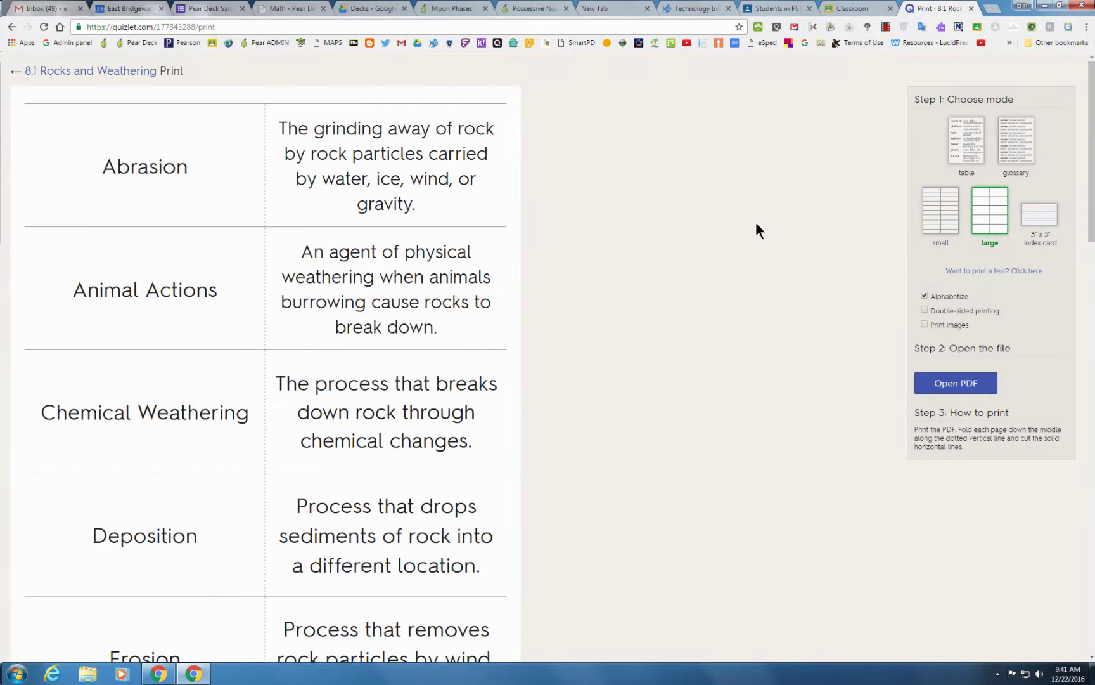
scroll(696, 234, "down", 5)
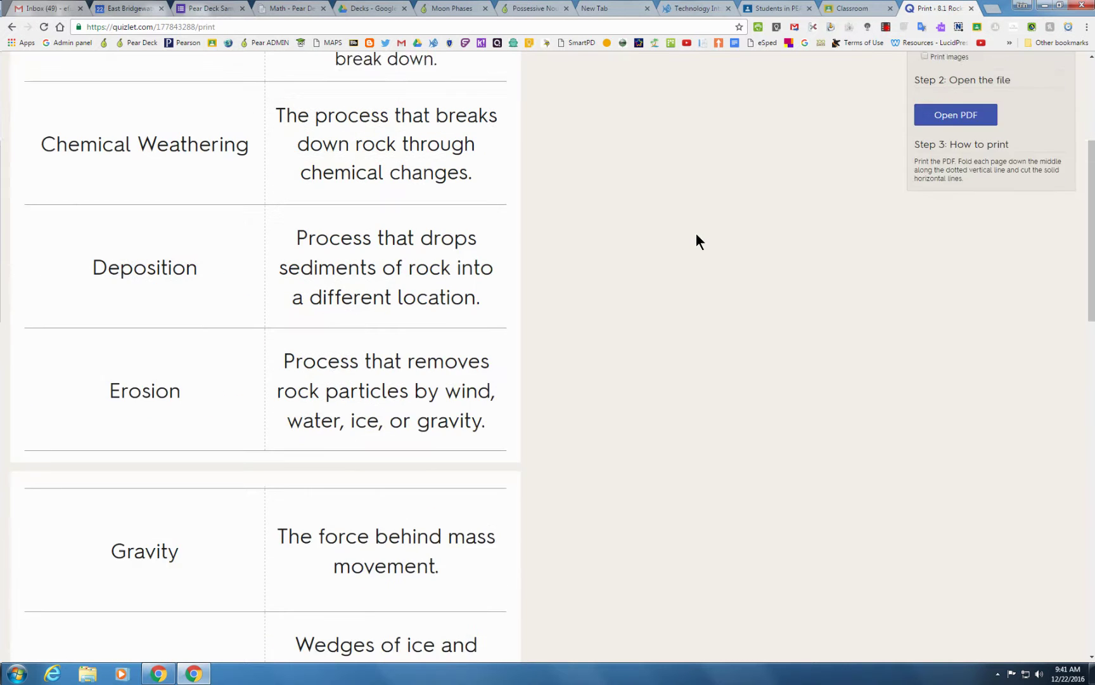
scroll(696, 234, "up", 4)
scroll(696, 233, "up", 1)
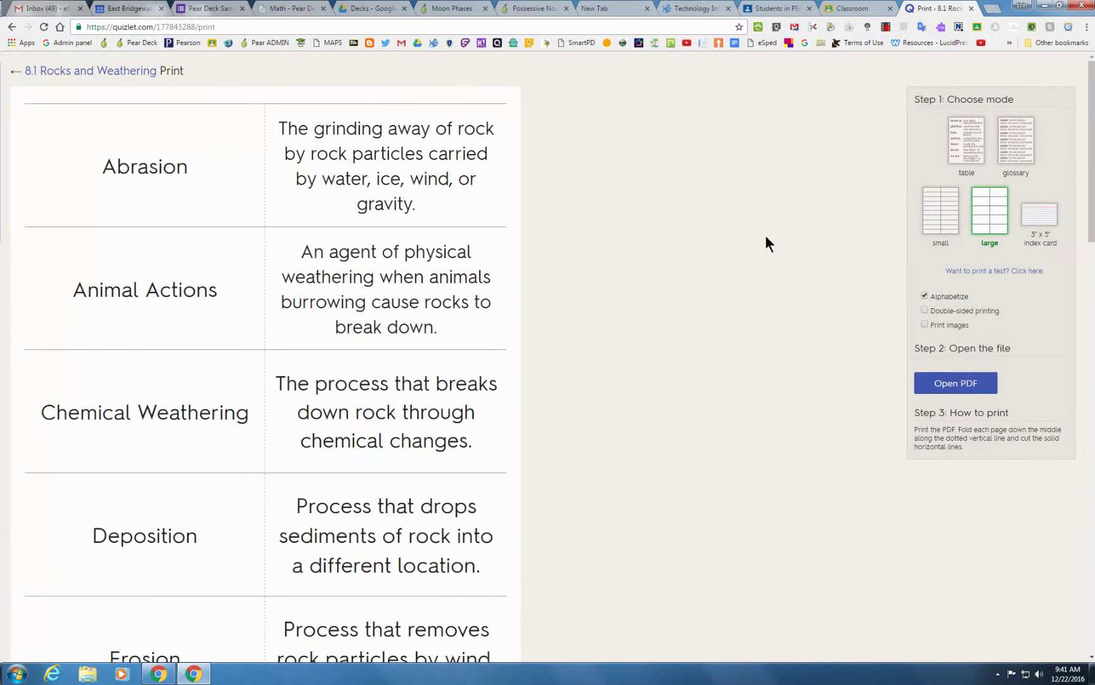
Preview the printout as 3" x 5" index cards, look through the cards, and return to the set page
left_click(1038, 221)
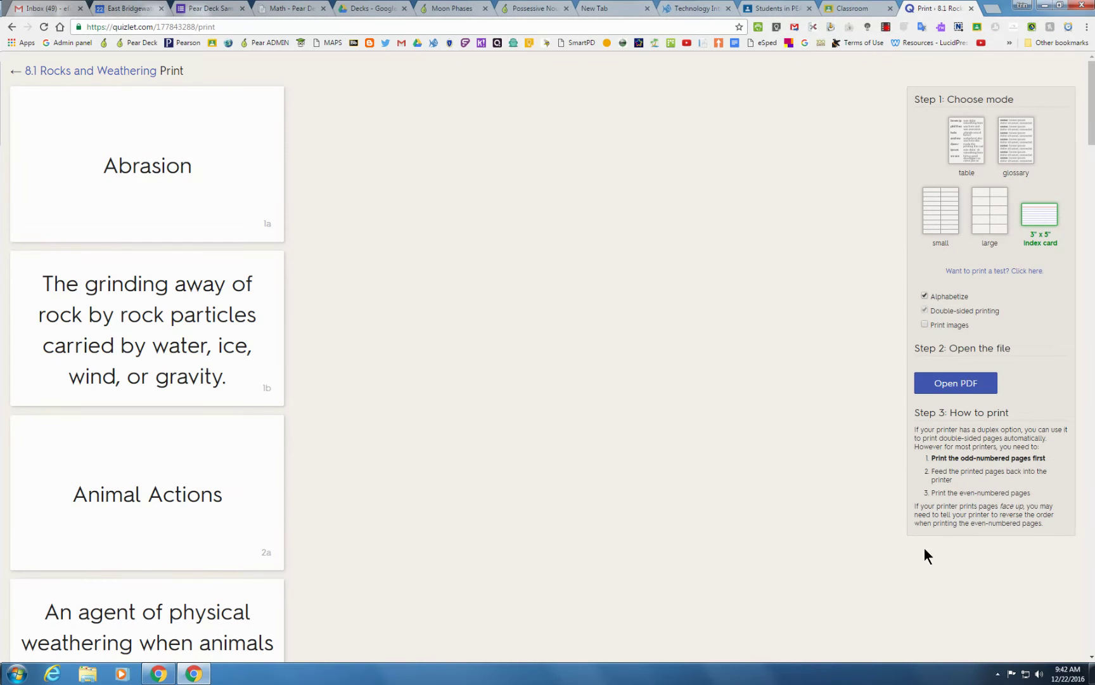
scroll(578, 436, "down", 3)
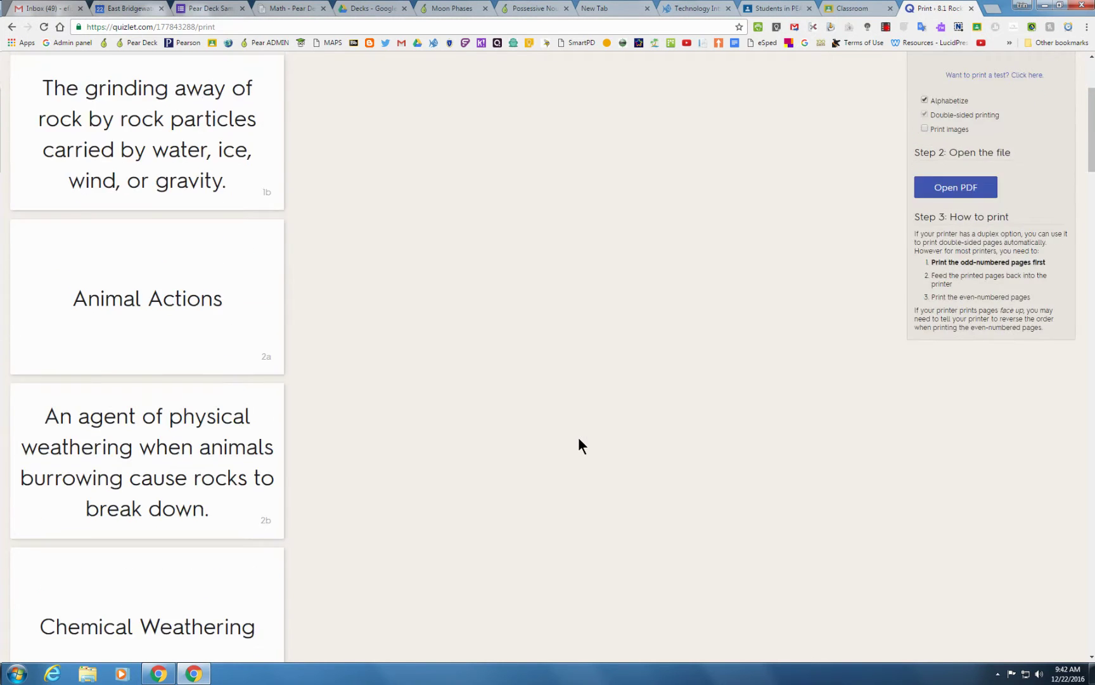
scroll(578, 436, "up", 3)
left_click(15, 71)
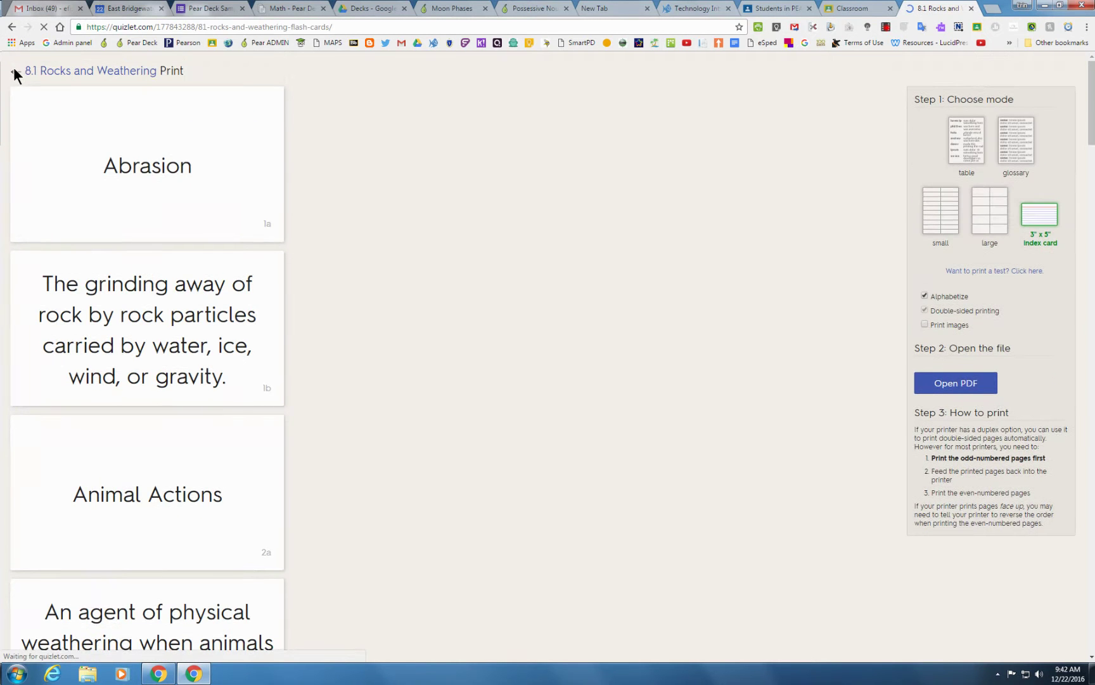